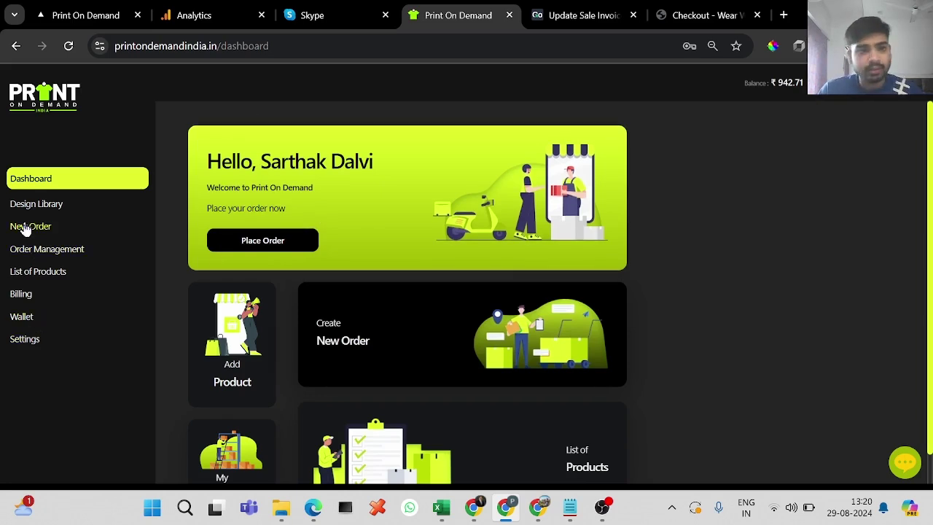
# Step: Go to the New Order page from the left sidebar
pyautogui.click(26, 228)
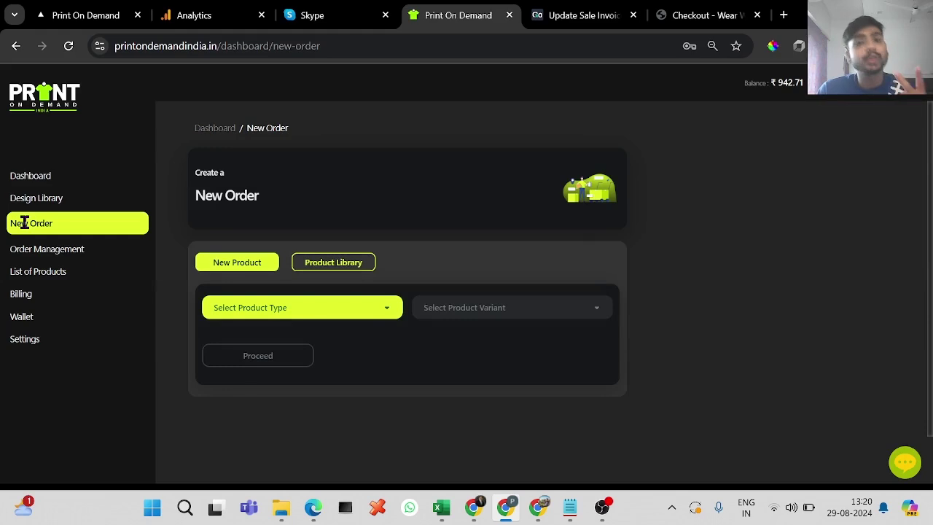
# Step: Choose an OVERSIZED T-SHIRT in the 180 GSM OVERSIZED variant and proceed to customization
pyautogui.click(338, 317)
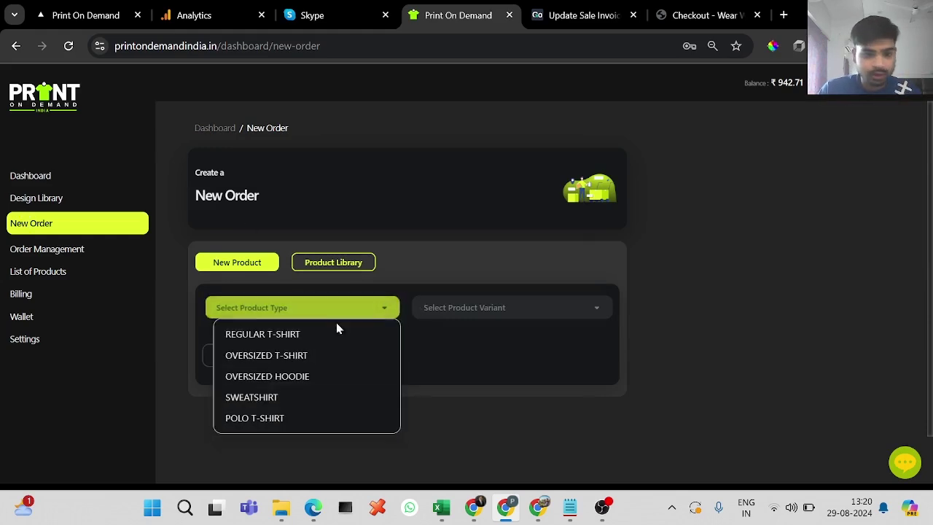
pyautogui.click(333, 356)
pyautogui.click(486, 316)
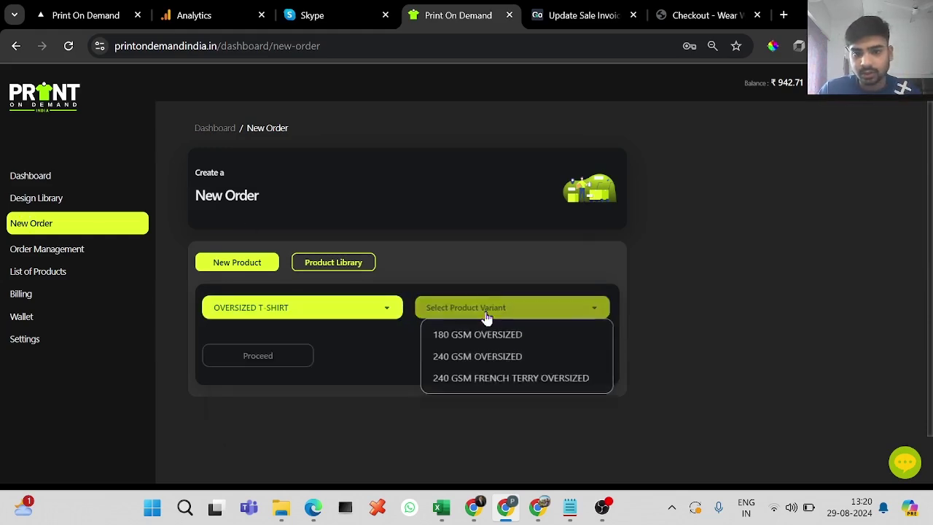
pyautogui.click(491, 337)
pyautogui.click(273, 357)
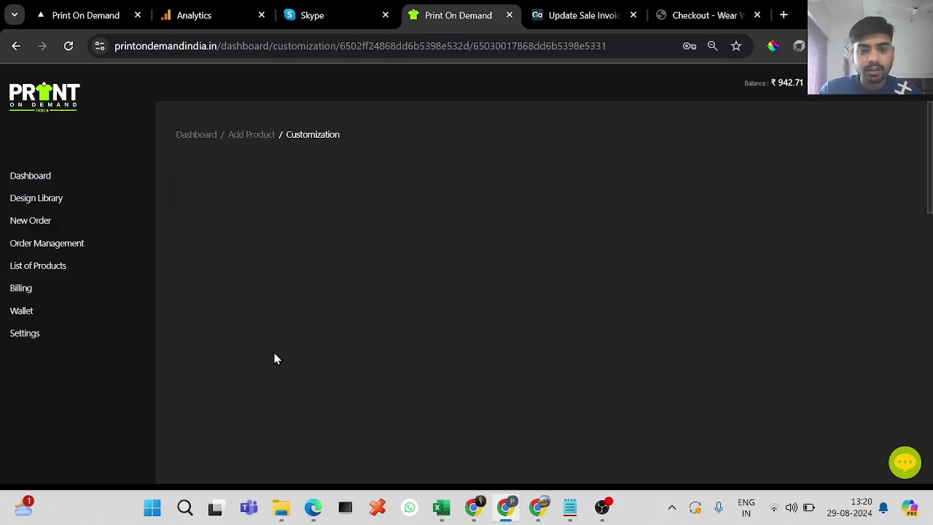
# Step: Pick size S, put the rffft XODI design on the front, and finish the model
pyautogui.scroll(-2, 593, 379)
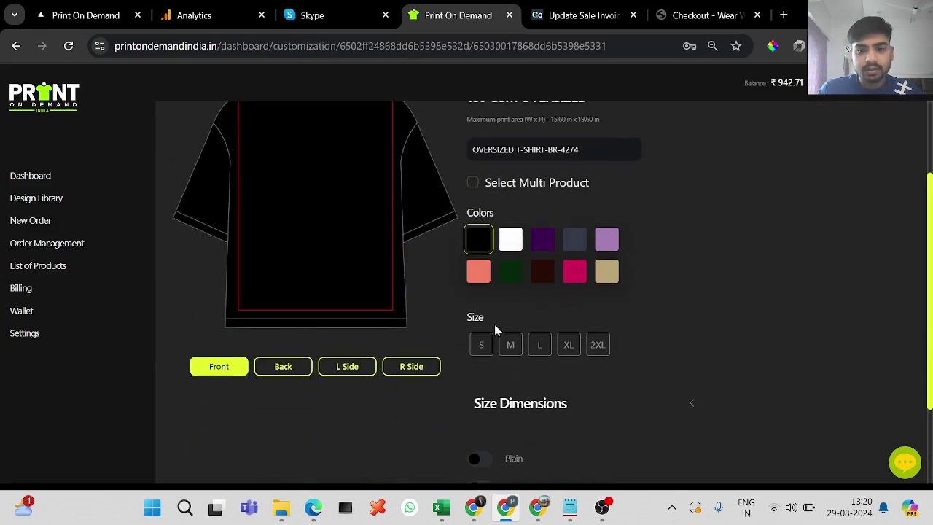
pyautogui.click(484, 344)
pyautogui.scroll(-3, 484, 341)
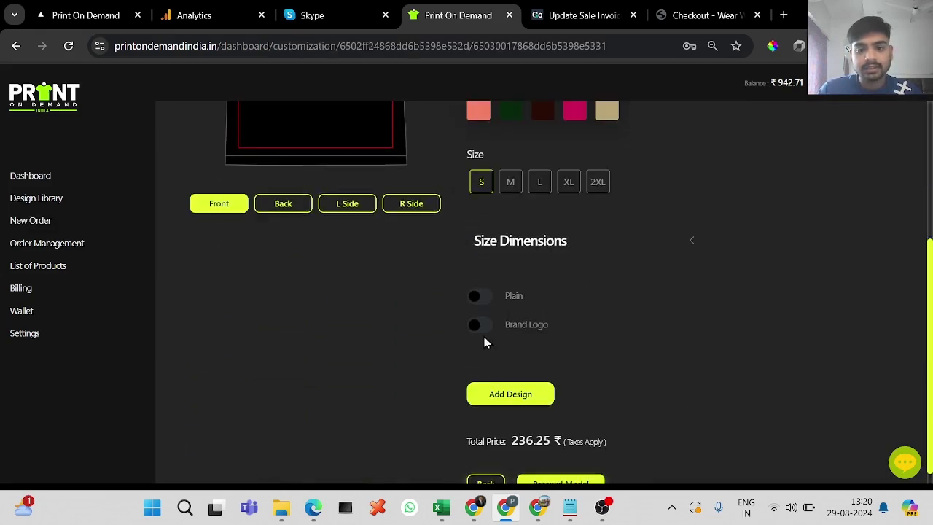
pyautogui.click(514, 388)
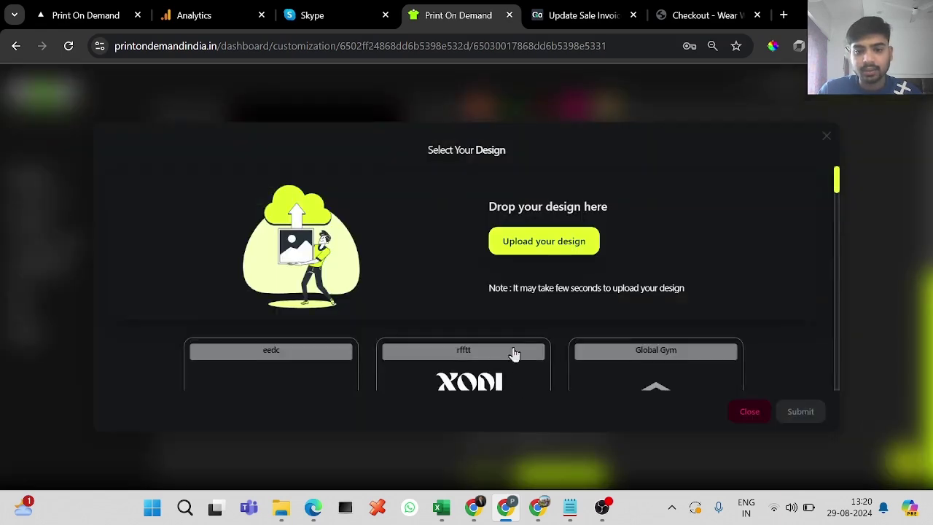
pyautogui.scroll(-3, 514, 355)
pyautogui.click(524, 333)
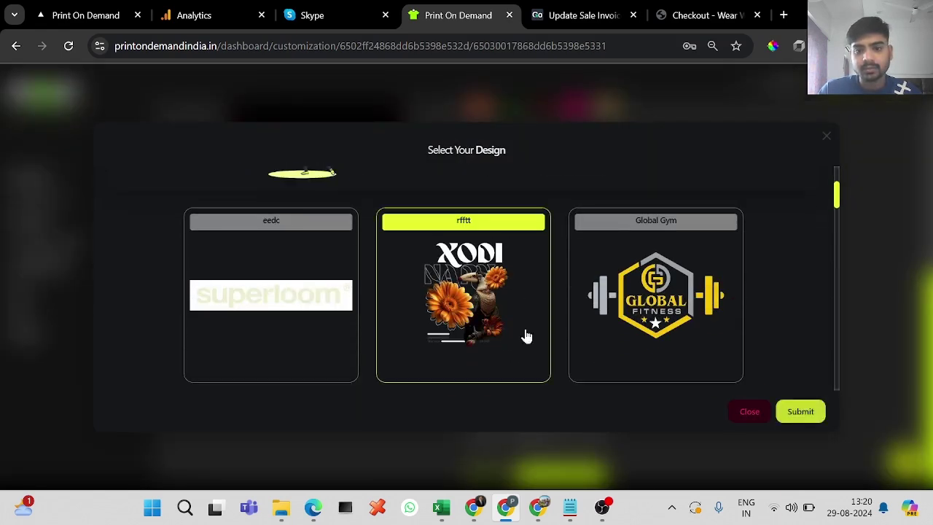
pyautogui.click(801, 412)
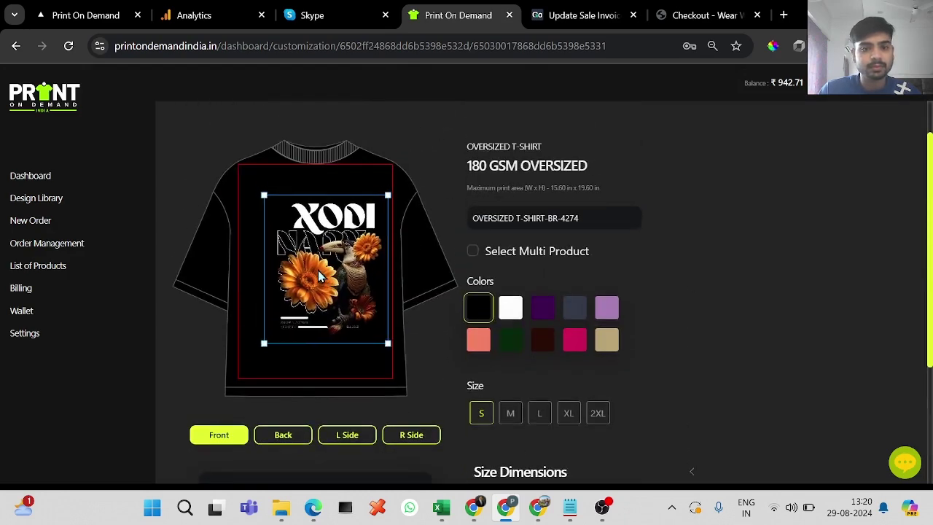
pyautogui.scroll(-3, 348, 279)
pyautogui.click(557, 481)
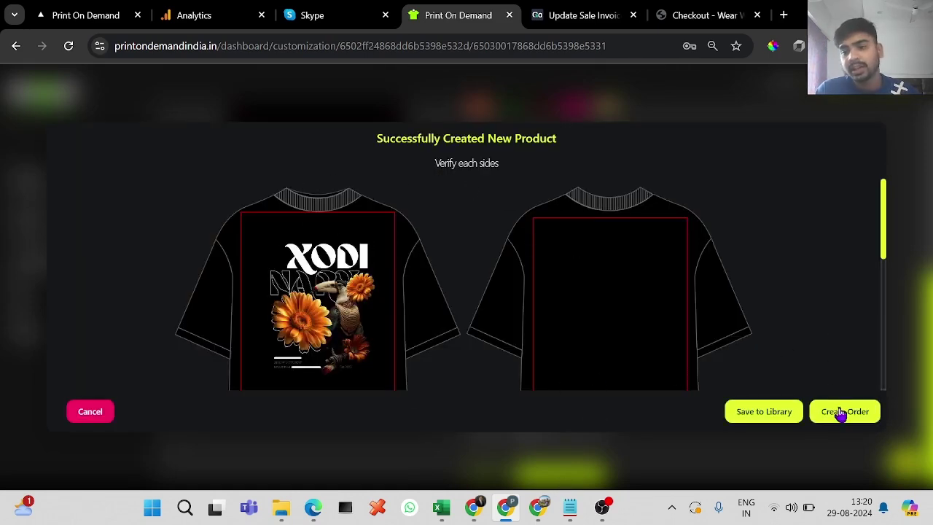
# Step: Create an order from the XODI oversized T-shirt and confirm the success alert
pyautogui.click(845, 417)
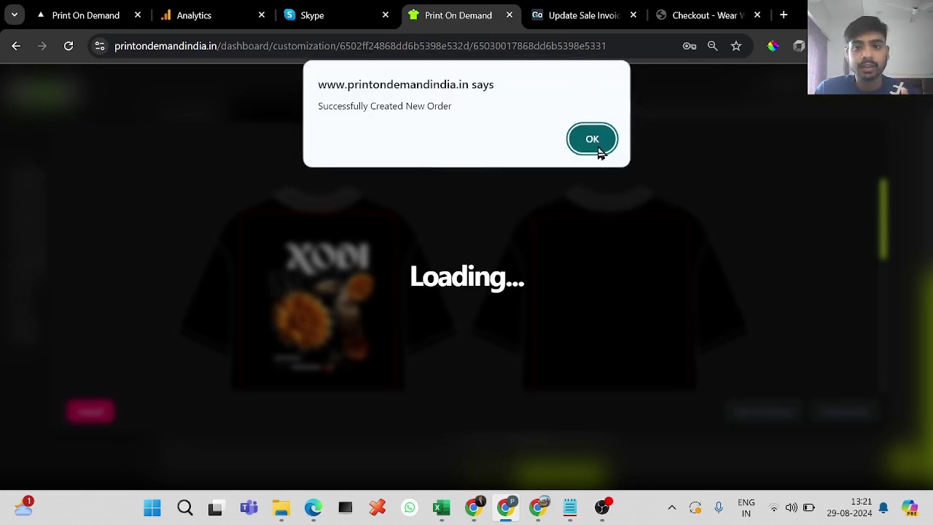
pyautogui.click(594, 150)
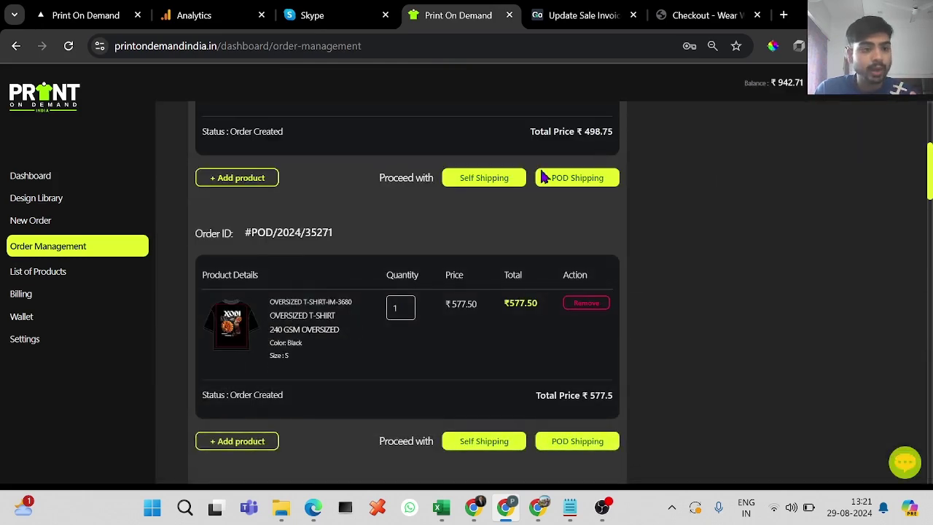
# Step: Start a new order for a 180 GSM REGULAR T-SHIRT and proceed to customization
pyautogui.click(84, 227)
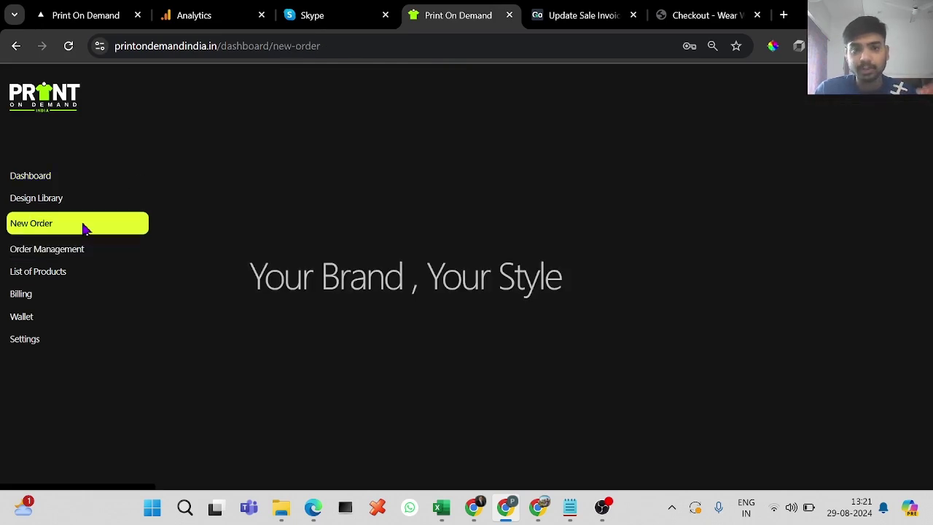
pyautogui.click(350, 308)
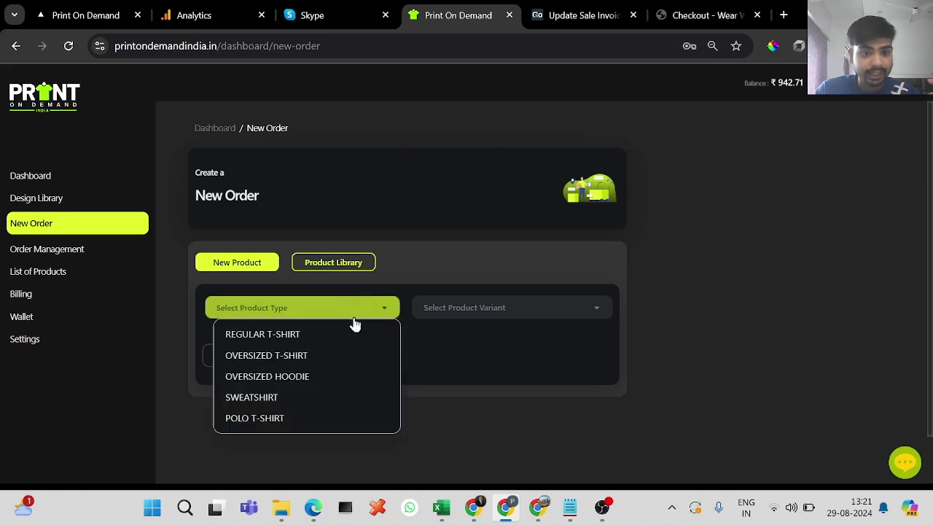
pyautogui.click(358, 334)
pyautogui.click(464, 318)
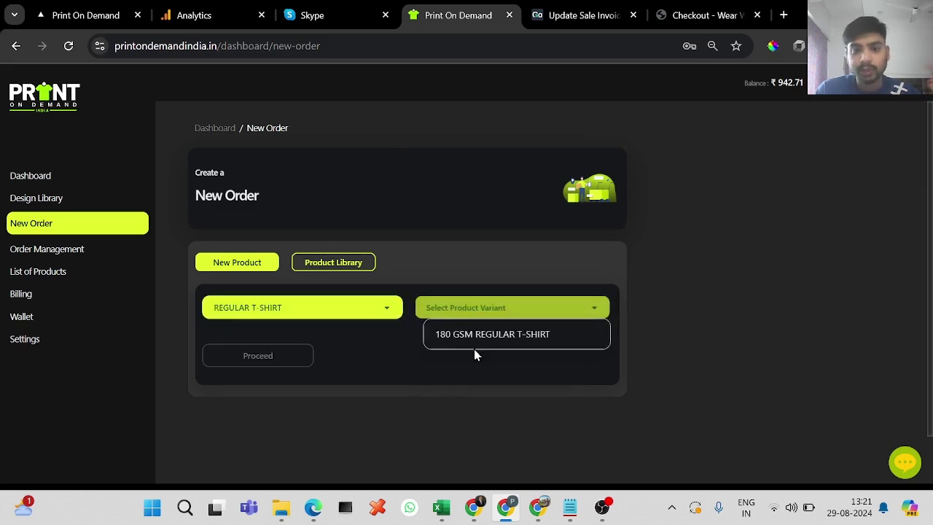
pyautogui.click(466, 343)
pyautogui.click(281, 355)
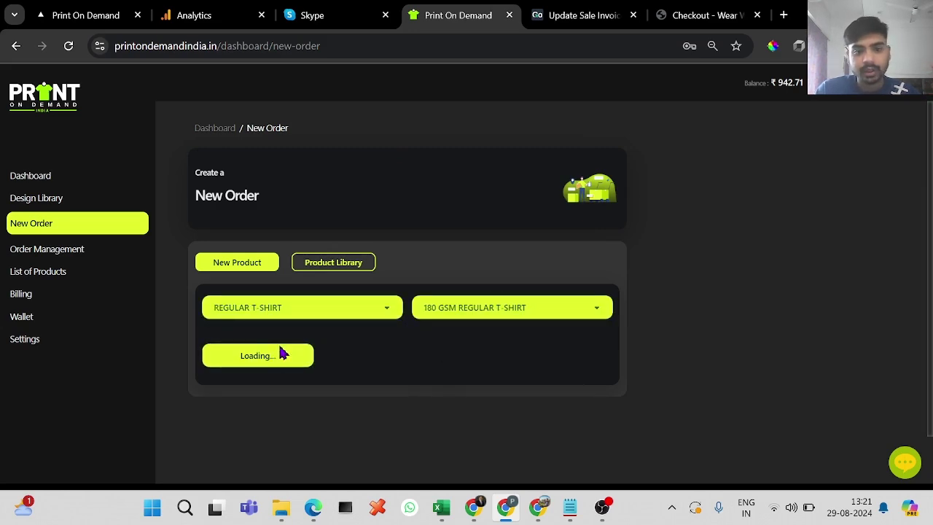
# Step: Place the Frontskfnvs running-silhouette design on the shirt front, moved slightly lower
pyautogui.scroll(-2, 455, 365)
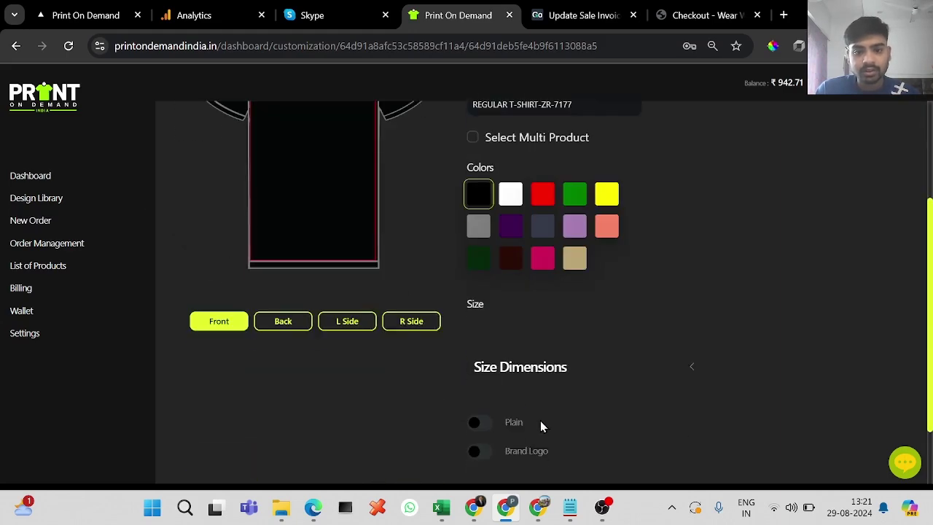
pyautogui.scroll(-2, 540, 421)
pyautogui.click(518, 401)
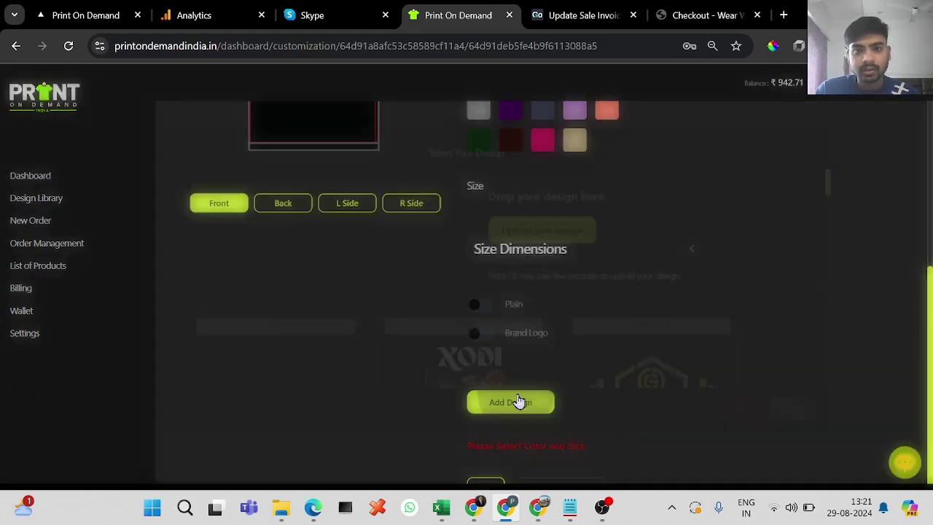
pyautogui.scroll(-2, 486, 334)
pyautogui.scroll(-3, 486, 334)
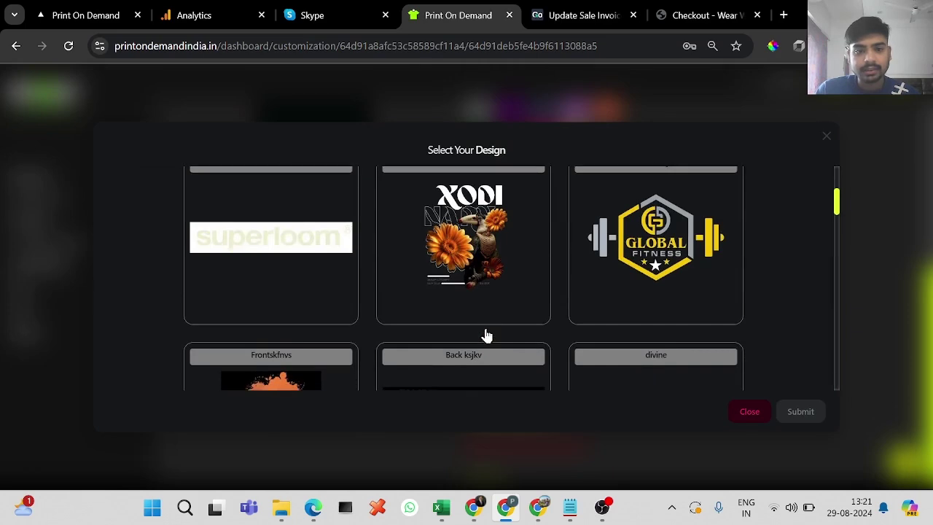
pyautogui.click(306, 304)
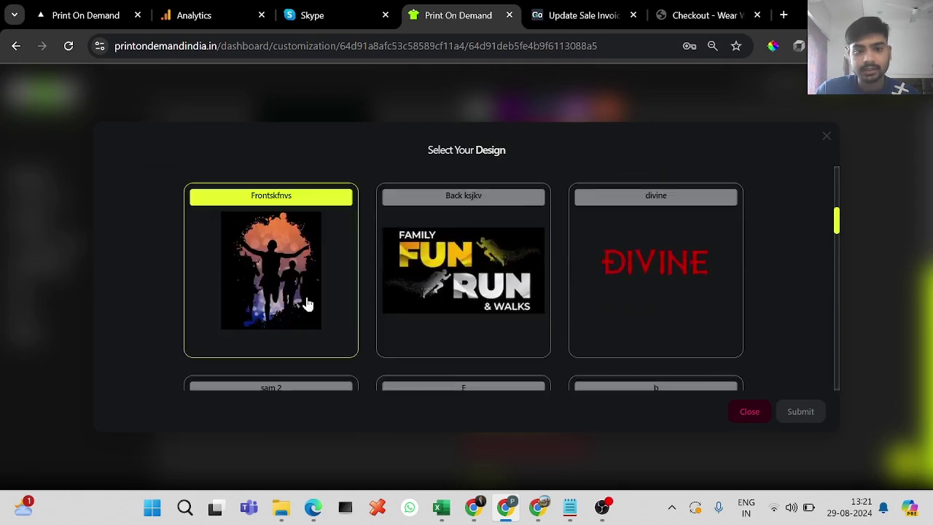
pyautogui.click(801, 411)
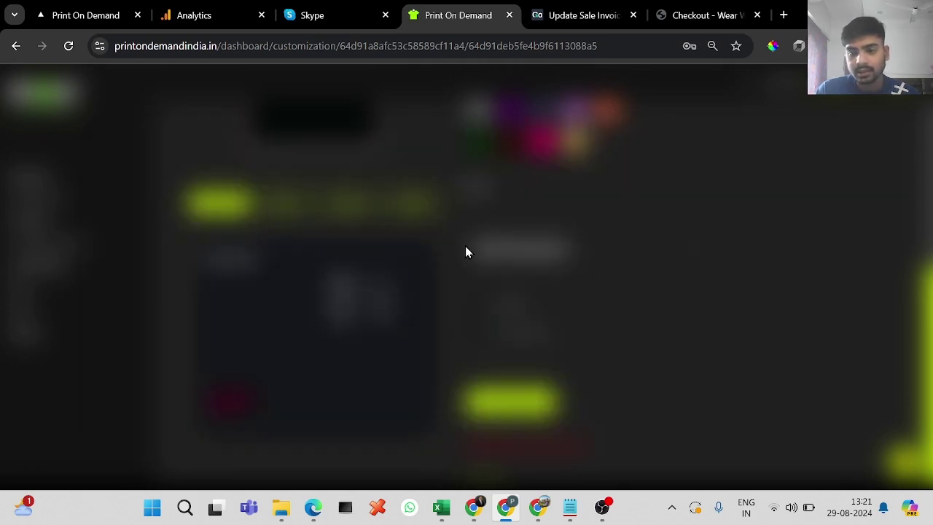
pyautogui.moveTo(295, 167); pyautogui.dragTo(304, 187)
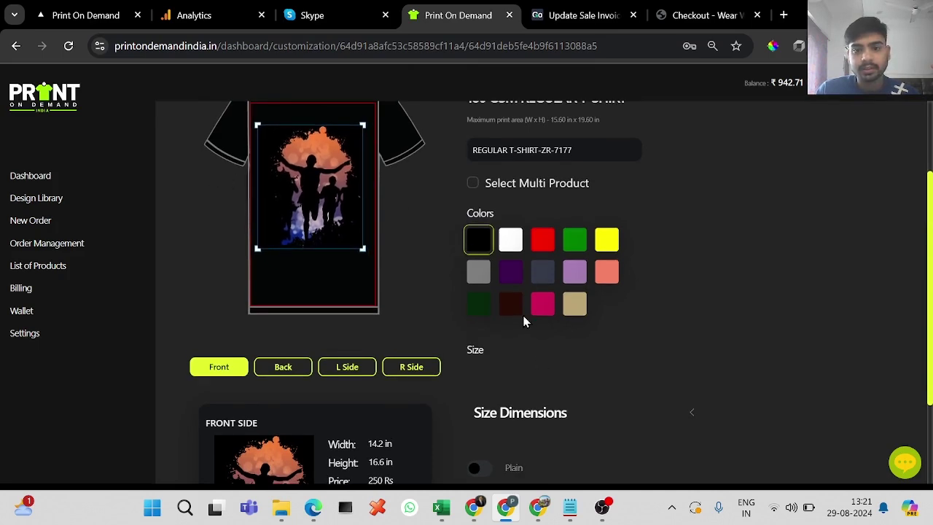
# Step: Set the shirt to black in size L and finish the model
pyautogui.click(481, 245)
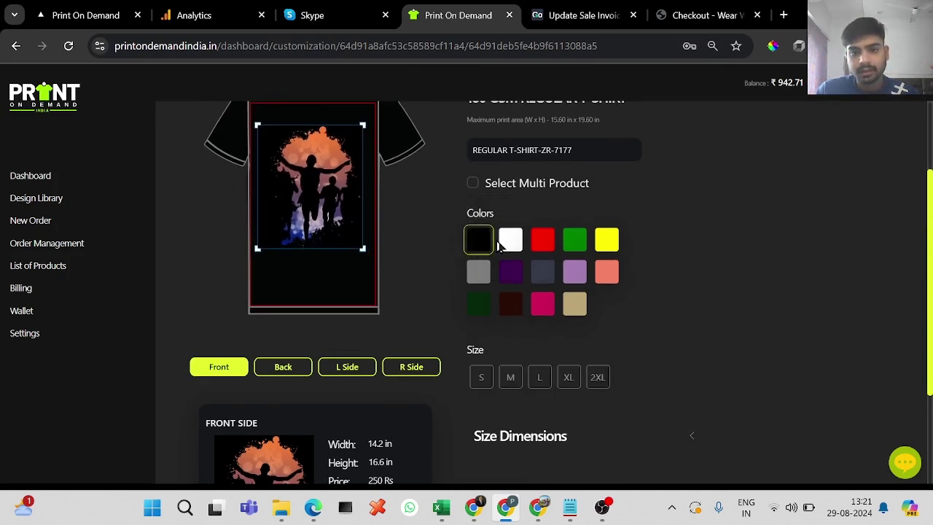
pyautogui.click(539, 376)
pyautogui.scroll(-3, 568, 397)
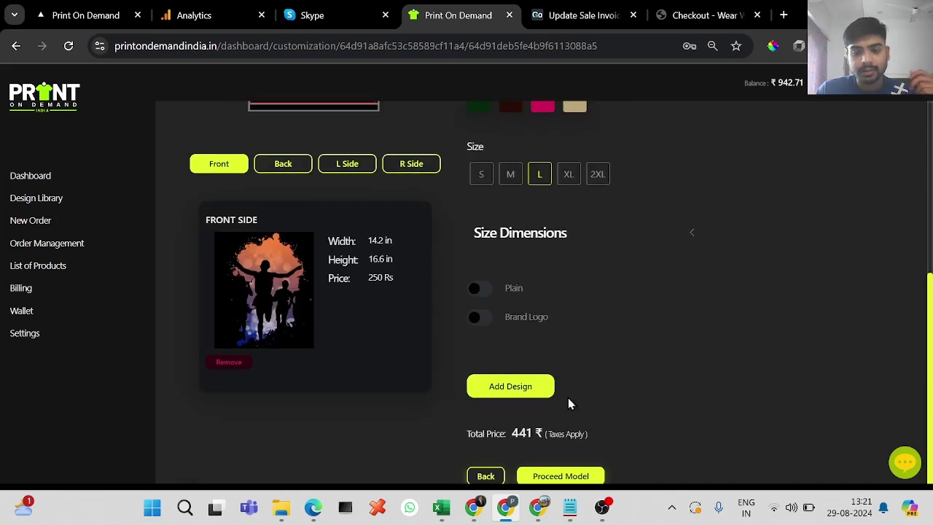
pyautogui.click(572, 475)
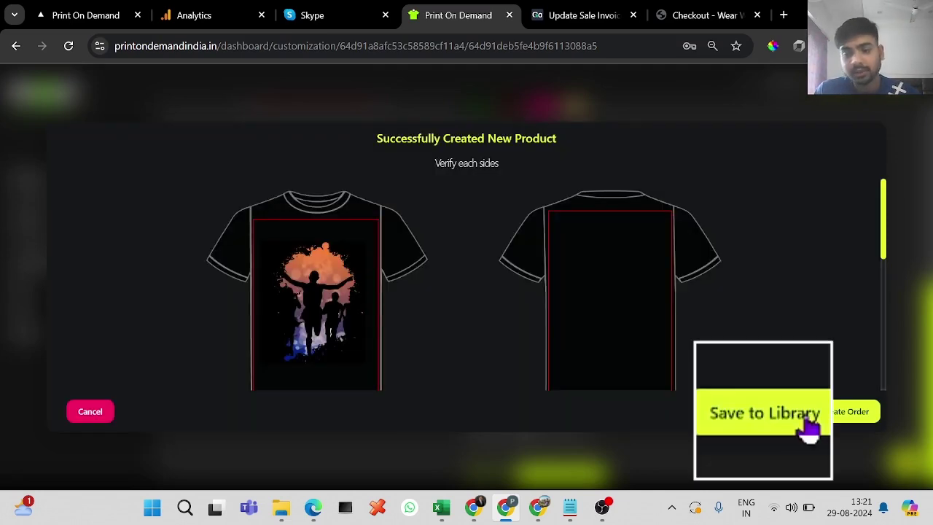
# Step: Save the silhouette regular T-shirt to the library and confirm the product-created alert
pyautogui.click(785, 415)
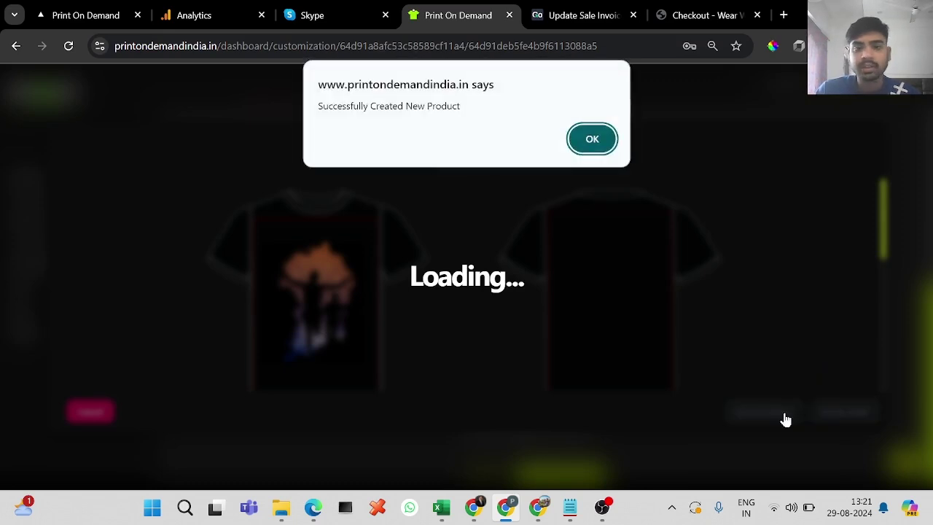
pyautogui.click(587, 139)
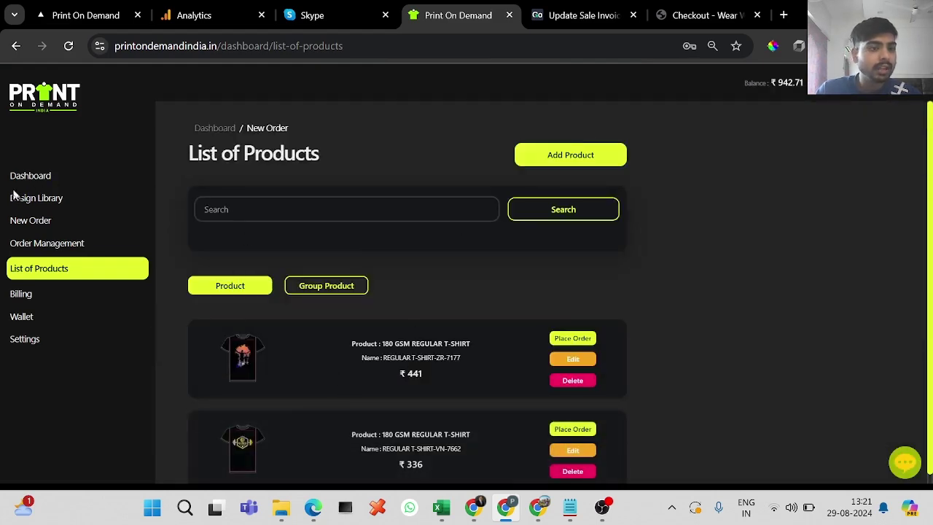
# Step: Add REGULAR T-SHIRT-ZR-7177 to the existing order in Order Management
pyautogui.click(38, 248)
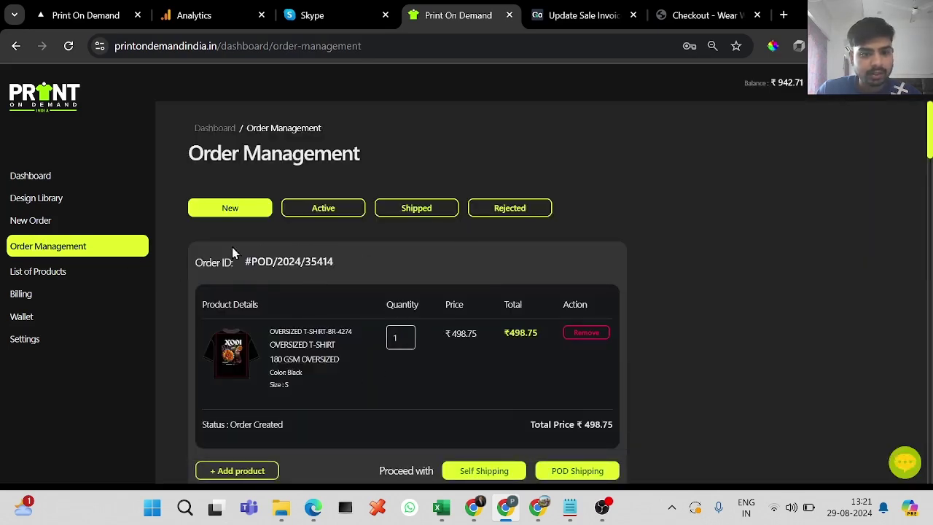
pyautogui.scroll(-1, 337, 350)
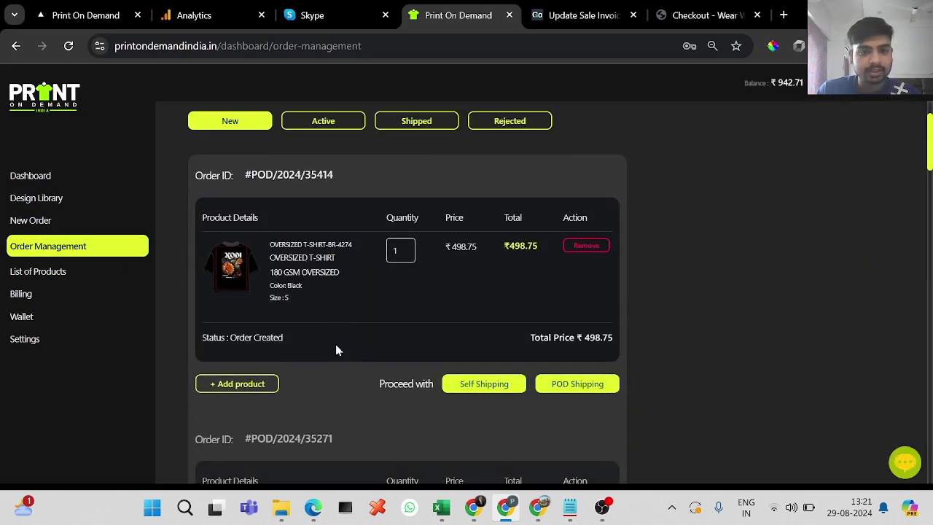
pyautogui.click(242, 387)
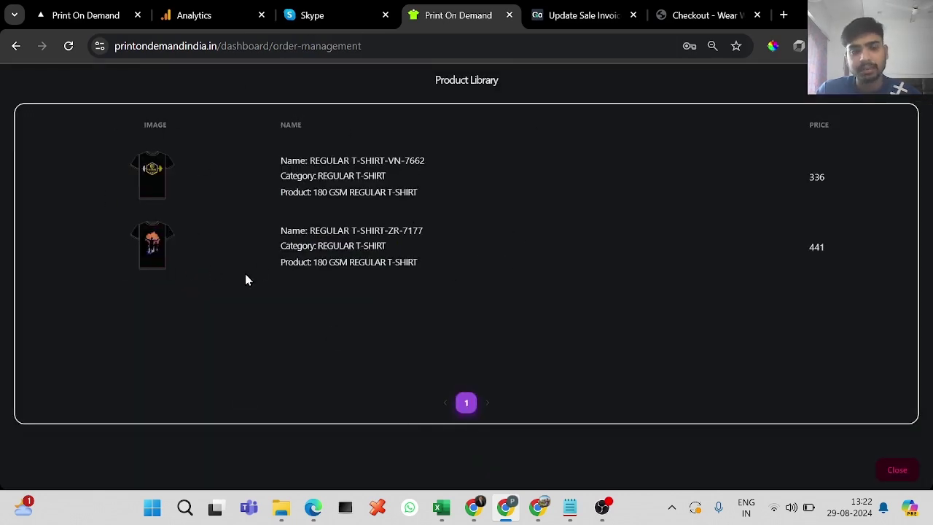
pyautogui.click(202, 238)
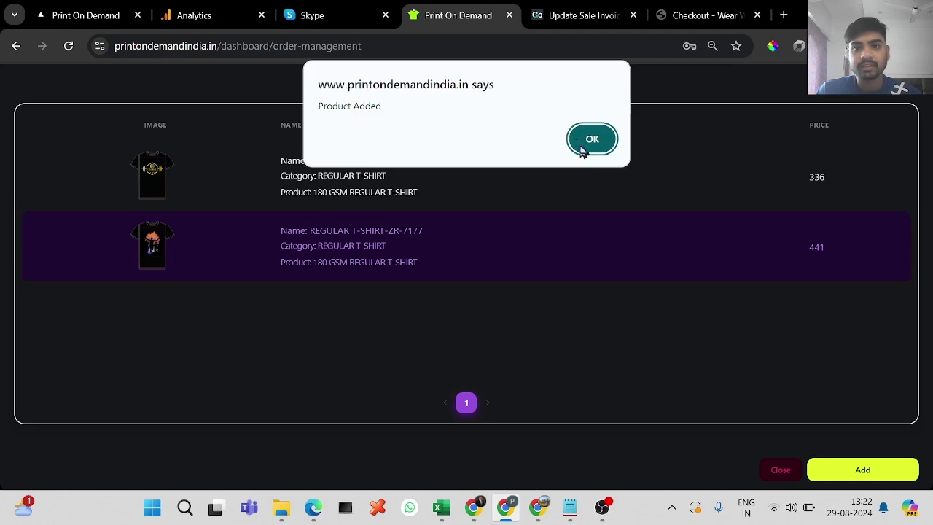
pyautogui.click(592, 150)
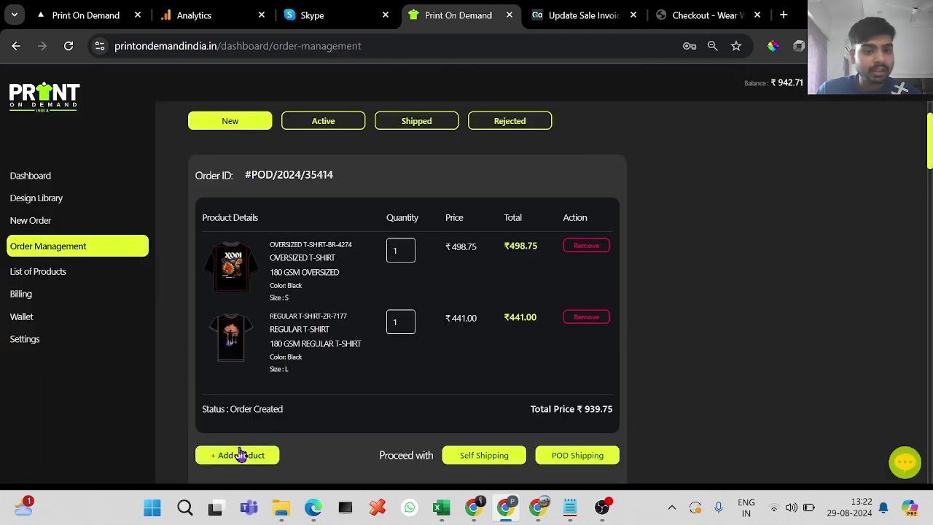
# Step: Add REGULAR T-SHIRT-VN-7662 to the same order as well
pyautogui.click(241, 454)
pyautogui.click(245, 183)
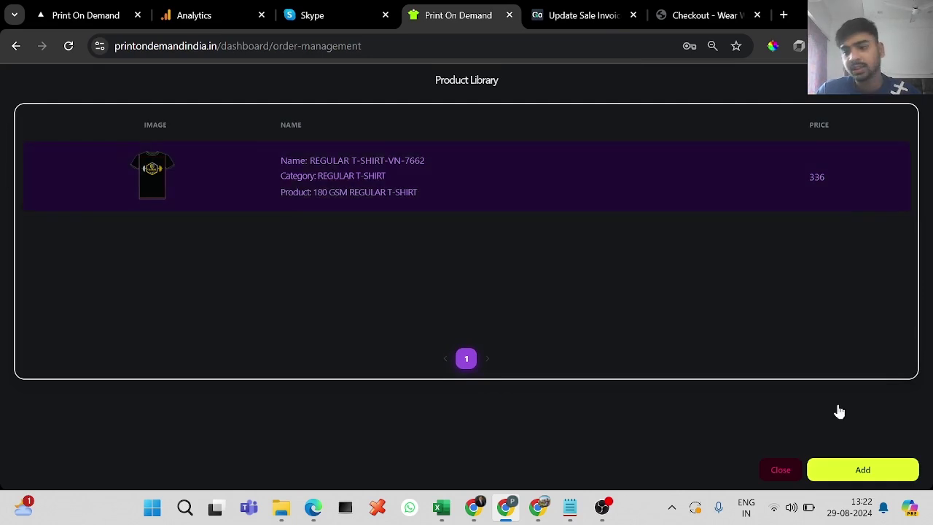
pyautogui.click(863, 469)
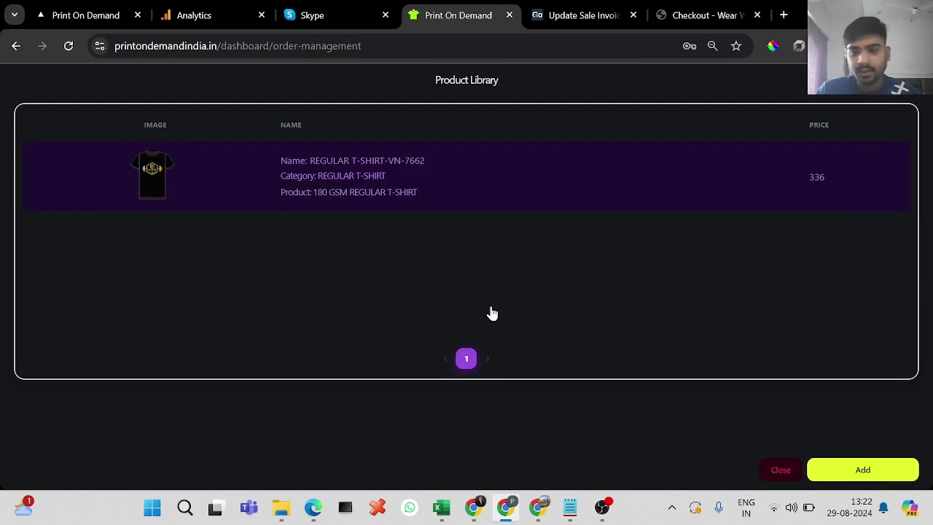
pyautogui.click(596, 134)
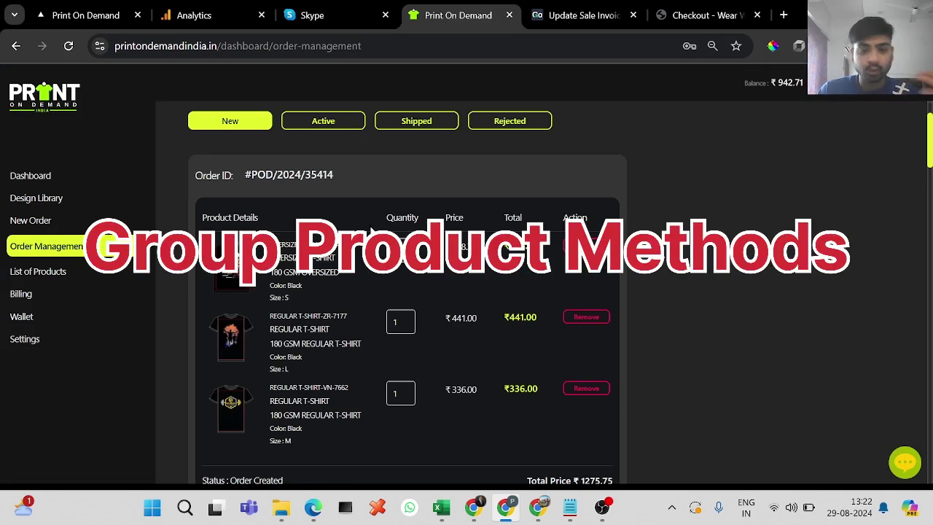
# Step: Start a new order for a 180 GSM OVERSIZED T-shirt and proceed to its customization page
pyautogui.click(91, 220)
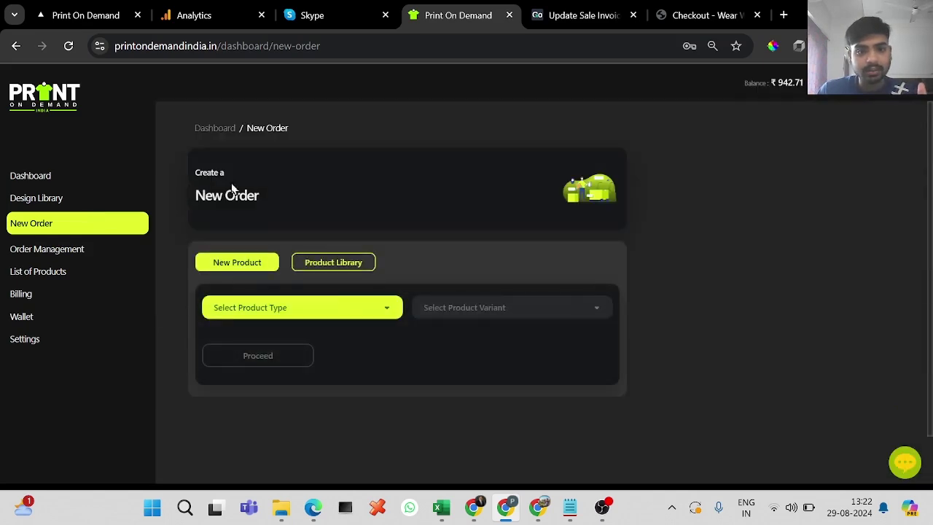
pyautogui.click(339, 310)
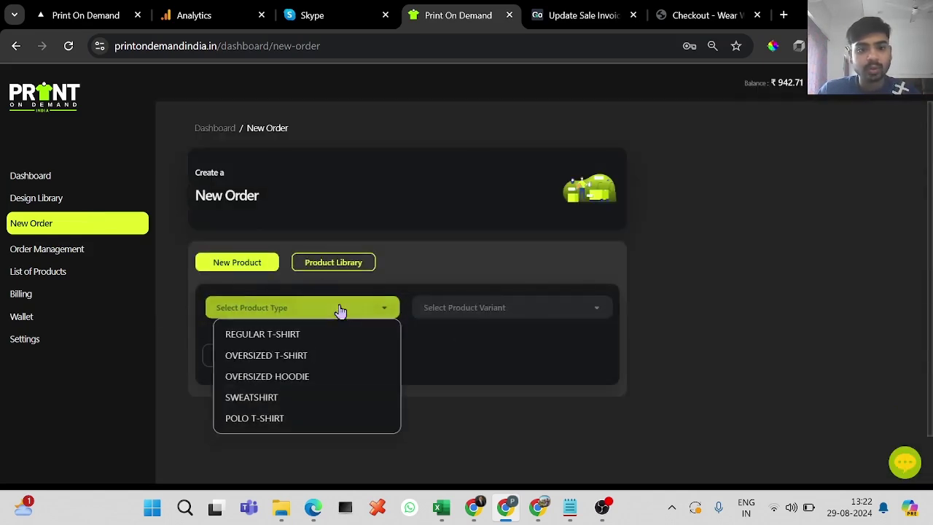
pyautogui.click(281, 364)
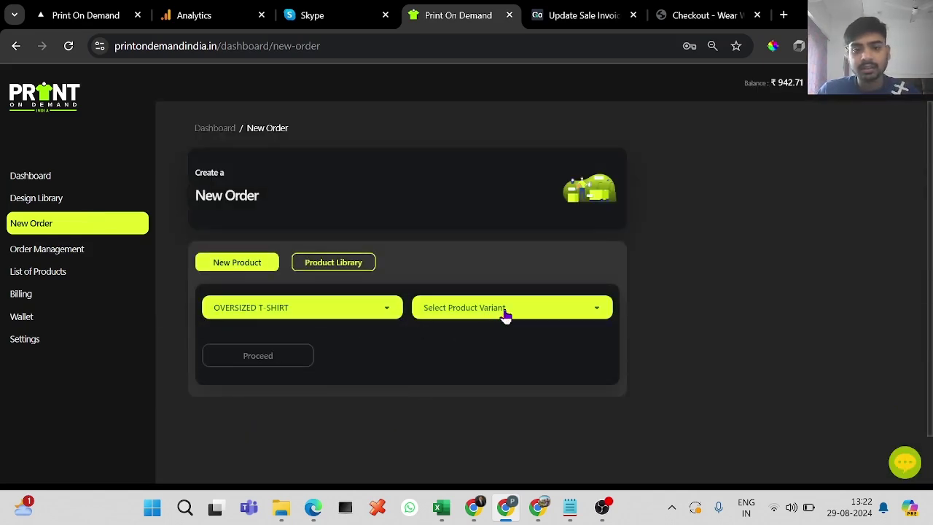
pyautogui.click(505, 314)
pyautogui.click(509, 334)
pyautogui.click(236, 355)
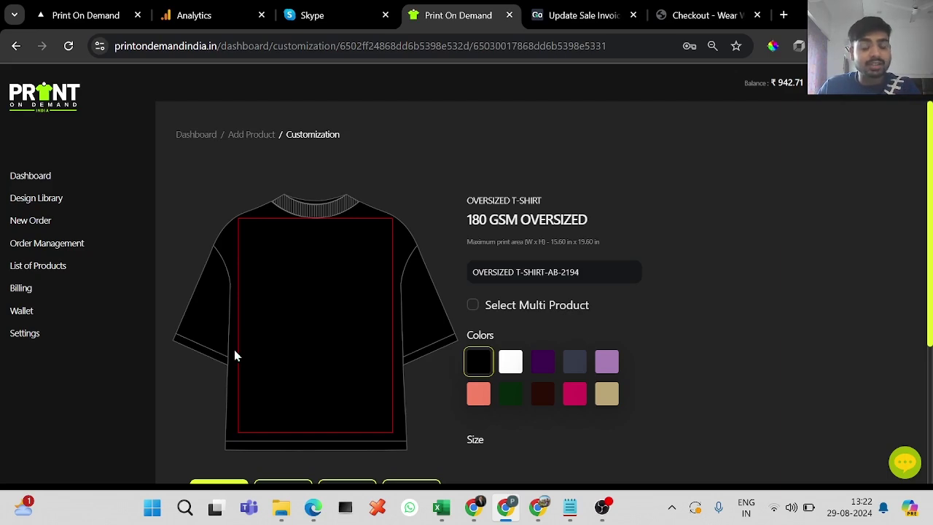
pyautogui.scroll(-2, 235, 356)
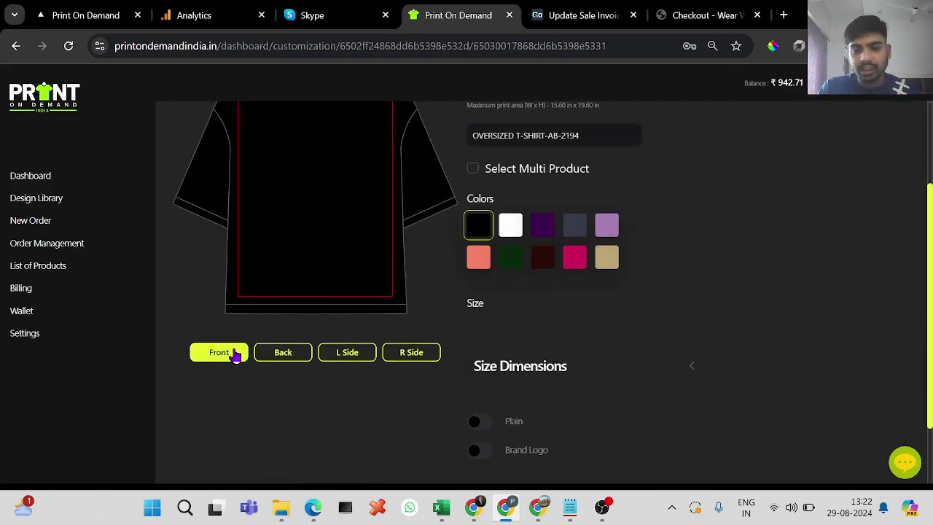
pyautogui.scroll(-2, 235, 356)
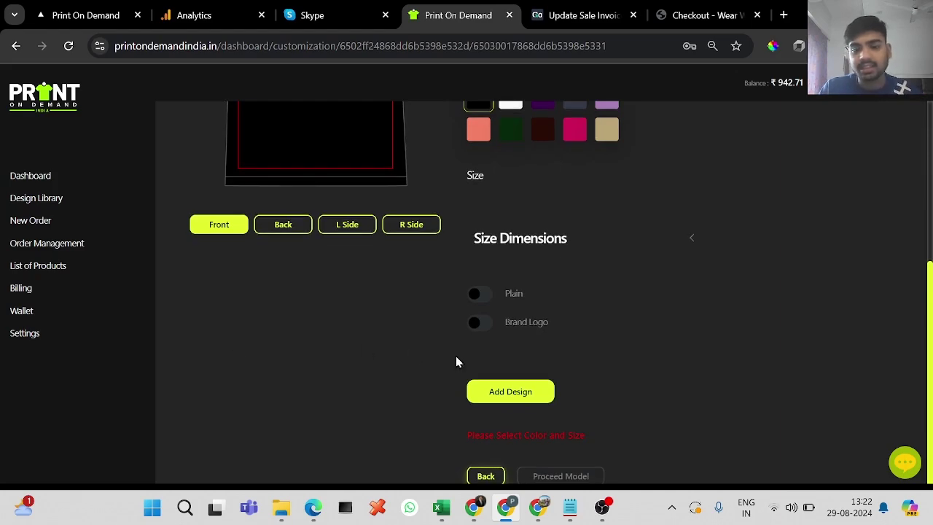
# Step: Apply the Fun Run design to the oversized shirt front and drag it lower
pyautogui.click(533, 391)
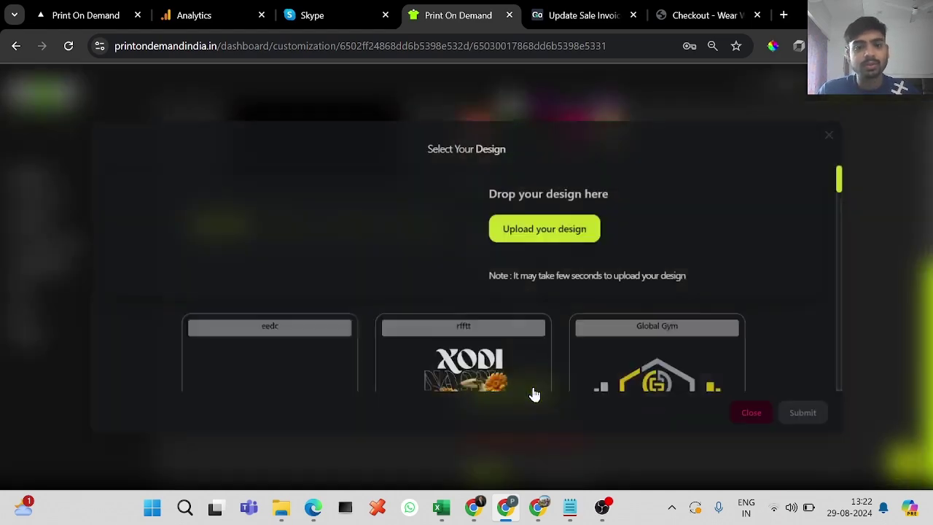
pyautogui.scroll(-6, 511, 260)
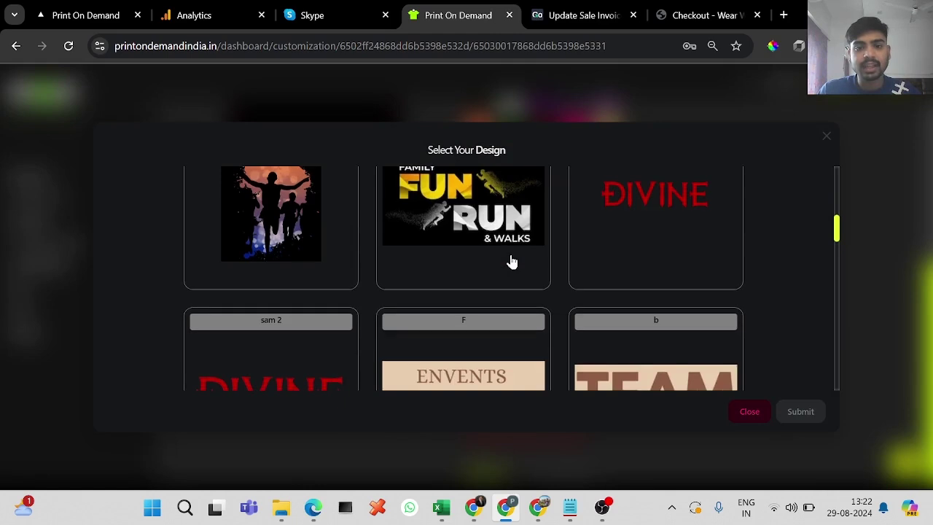
pyautogui.click(488, 218)
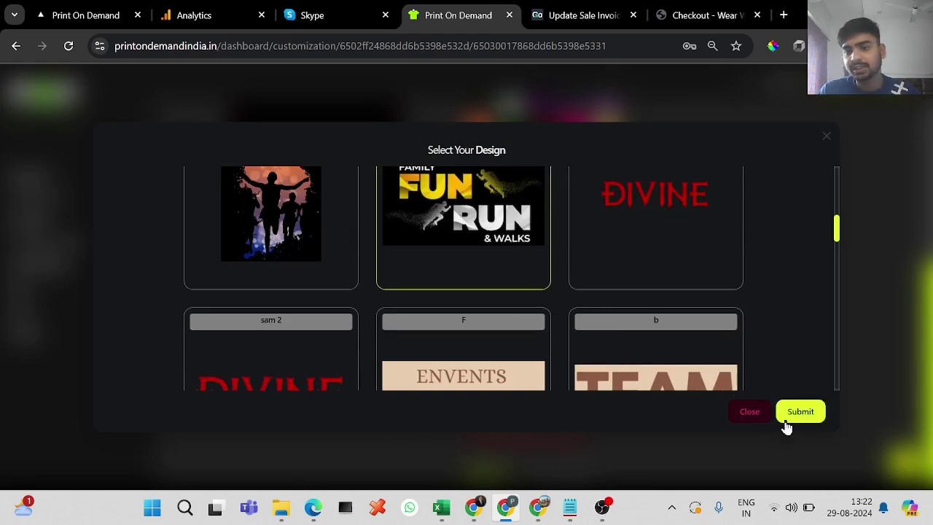
pyautogui.click(802, 423)
pyautogui.scroll(3, 387, 244)
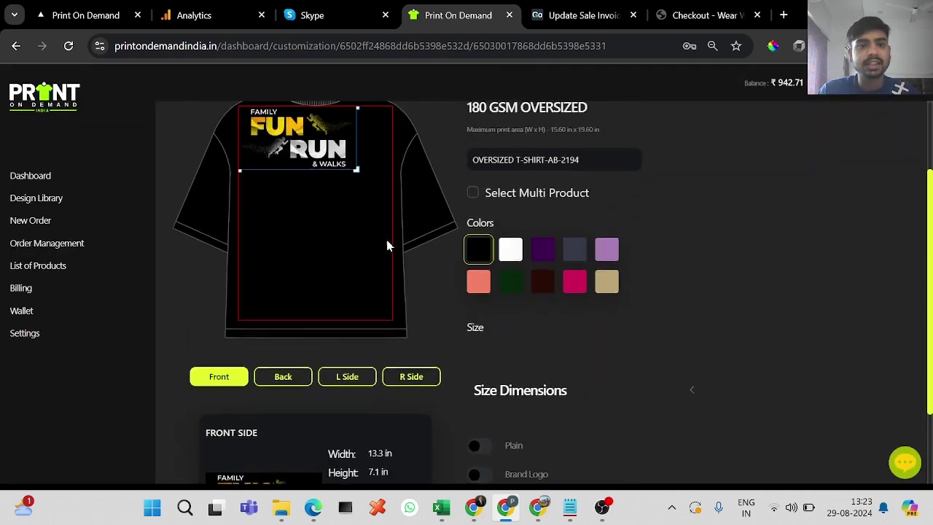
pyautogui.moveTo(296, 134); pyautogui.dragTo(310, 175)
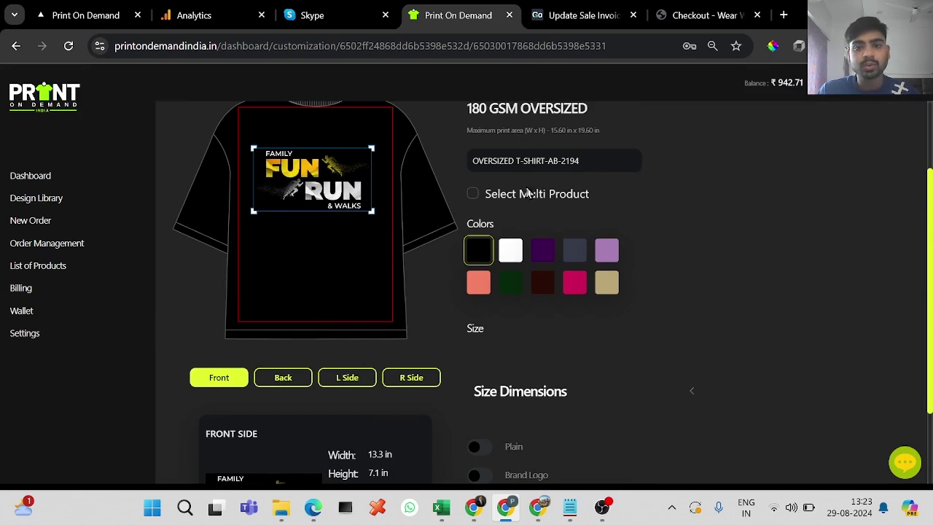
# Step: Enable multiple colours and sizes and add extra shirt colours, including white
pyautogui.click(474, 195)
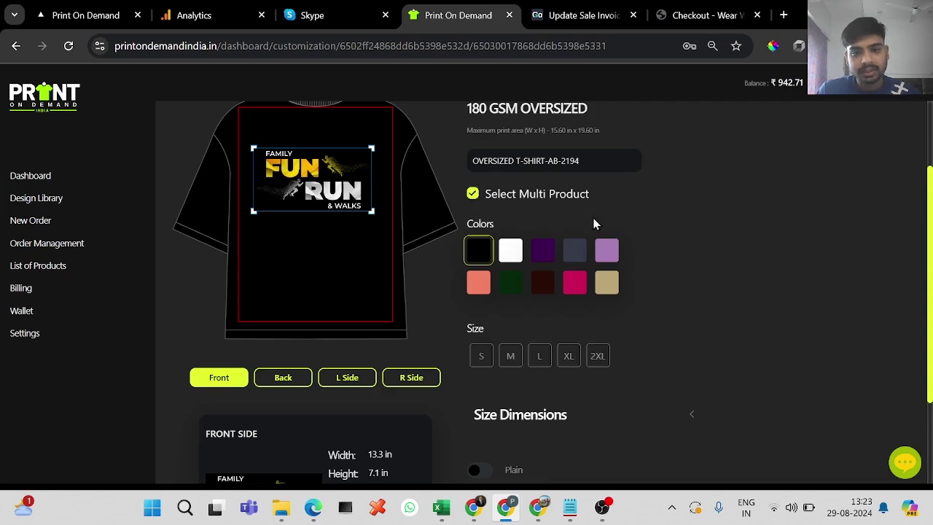
pyautogui.scroll(-1, 536, 298)
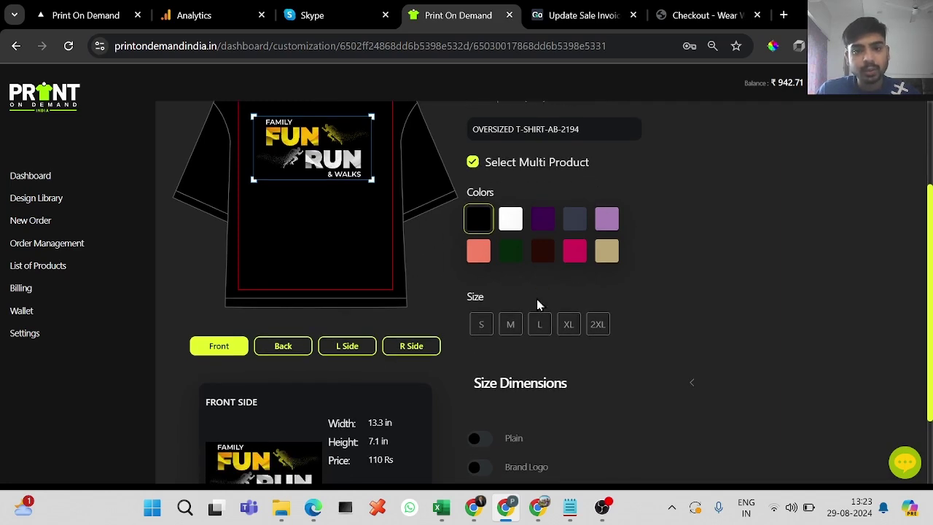
pyautogui.click(513, 218)
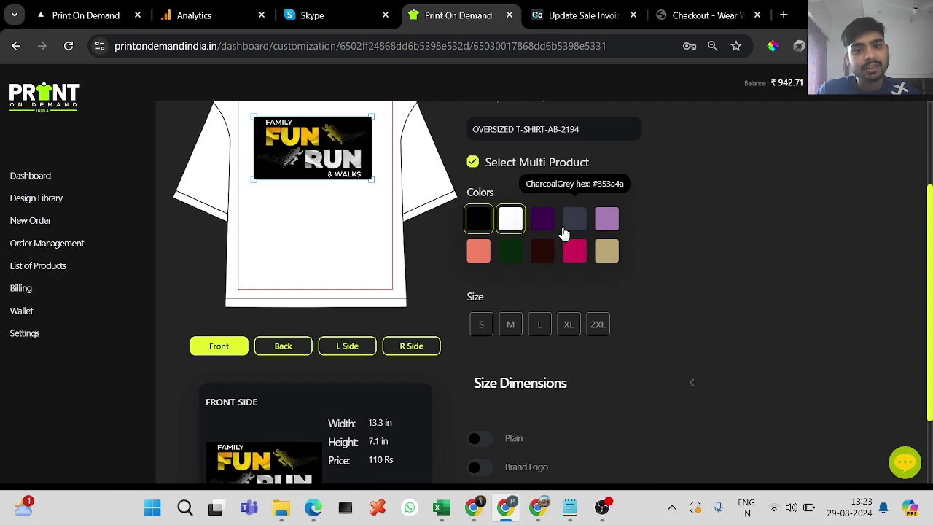
pyautogui.click(543, 219)
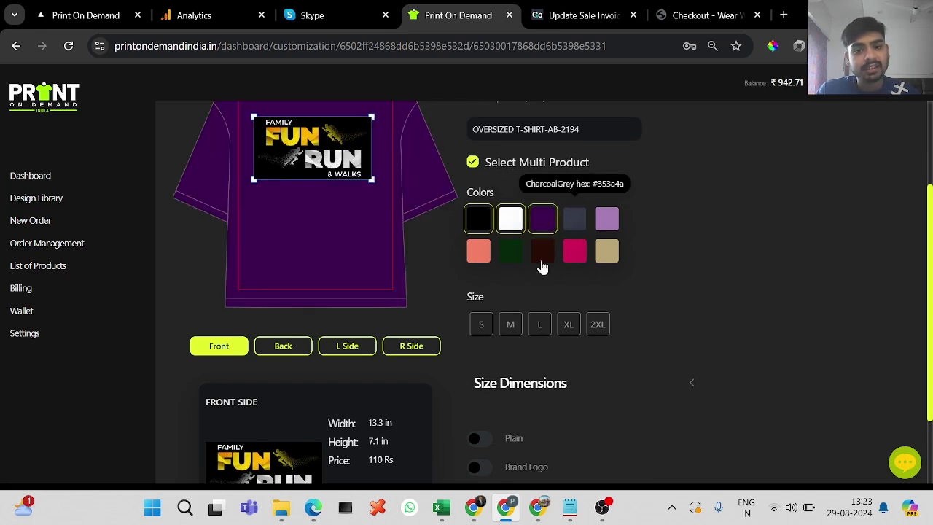
# Step: Select sizes S, M and L, bringing the total to 5276.25 ₹
pyautogui.click(483, 326)
pyautogui.click(511, 325)
pyautogui.click(540, 326)
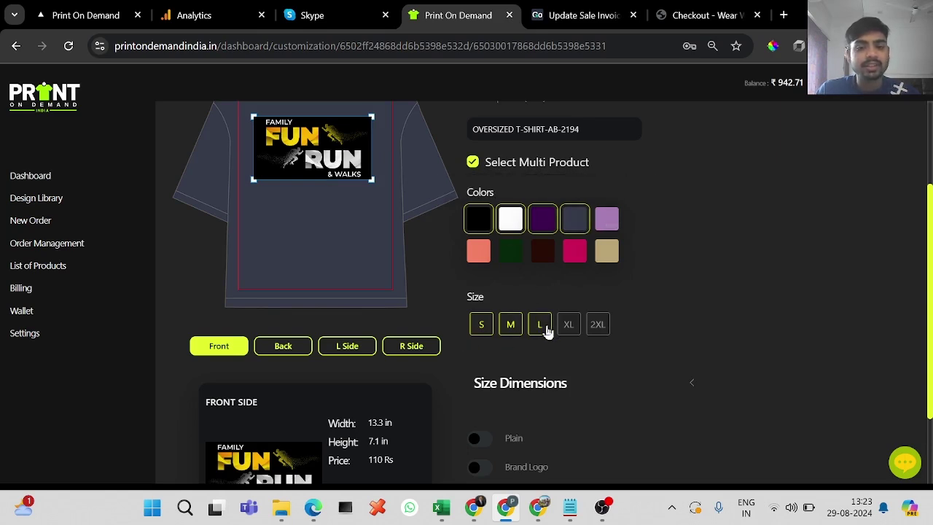
pyautogui.scroll(-2, 548, 331)
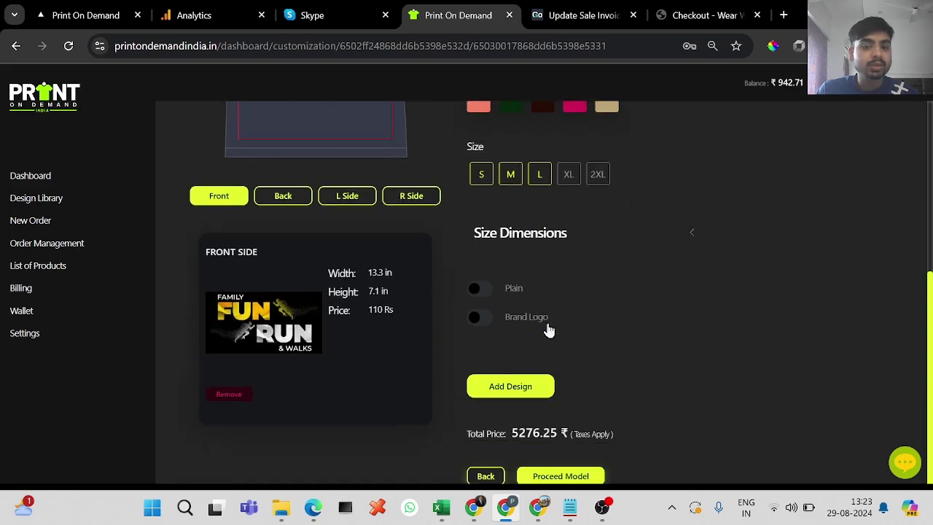
# Step: Generate and review the colour-size variants, then save them to the library as sarthak_test
pyautogui.click(555, 476)
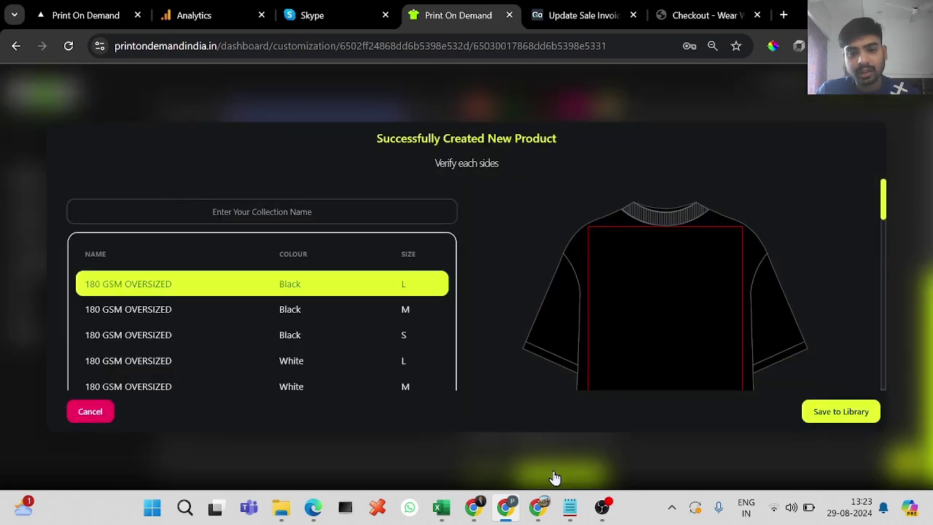
pyautogui.scroll(-1, 358, 304)
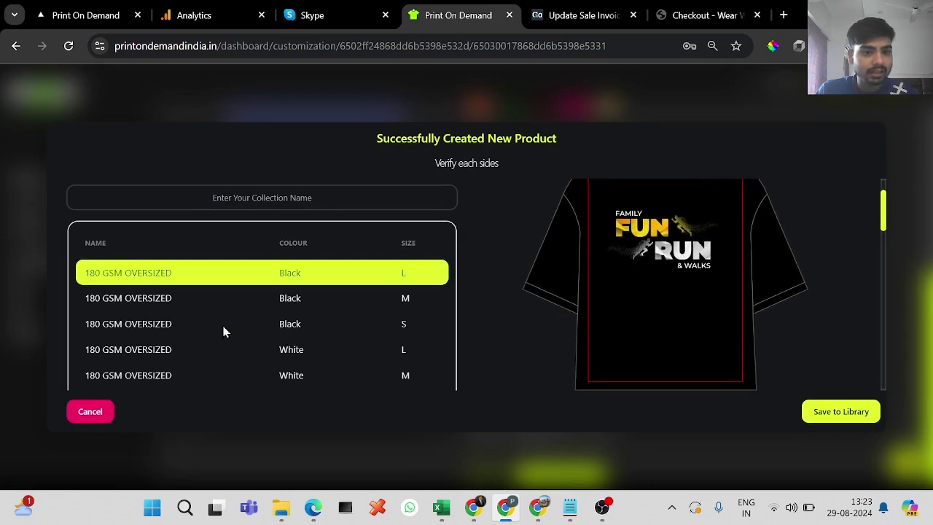
pyautogui.click(243, 376)
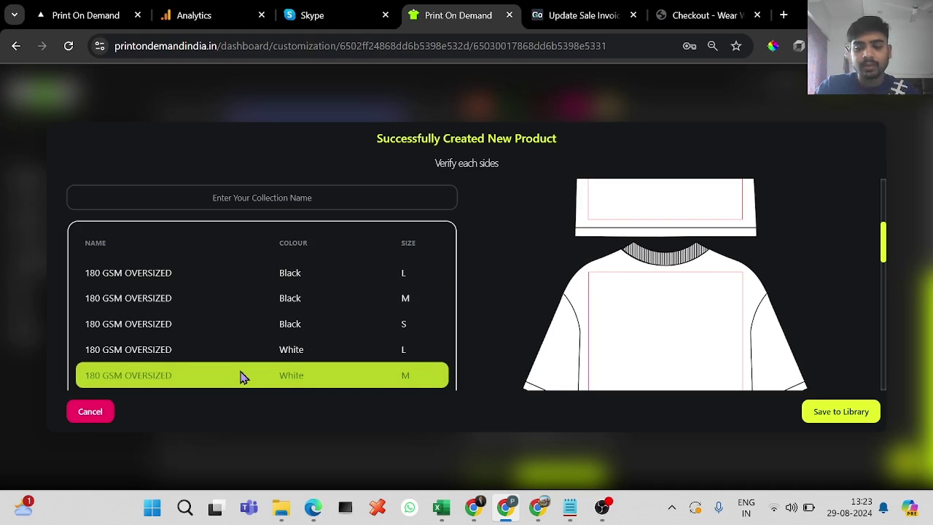
pyautogui.hotkey('ctrl', '-')
pyautogui.hotkey('ctrl', '-')
pyautogui.hotkey('ctrl', '-')
pyautogui.hotkey('ctrl', '-')
pyautogui.hotkey('ctrl', '-')
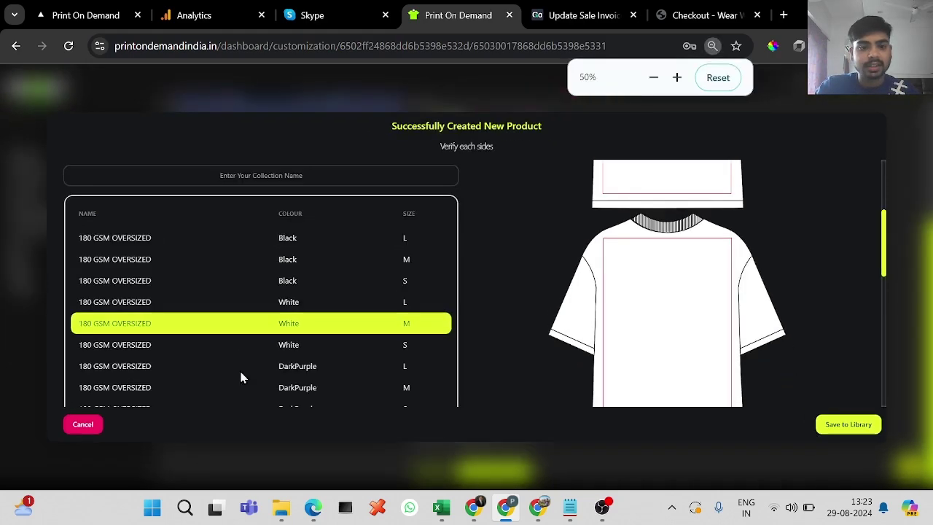
pyautogui.hotkey('ctrl', '+')
pyautogui.hotkey('ctrl', '+')
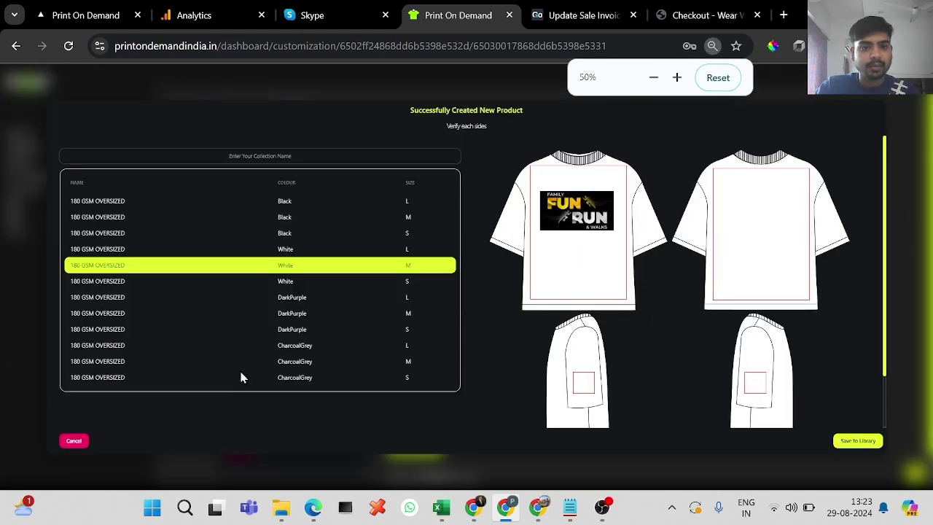
pyautogui.click(271, 157)
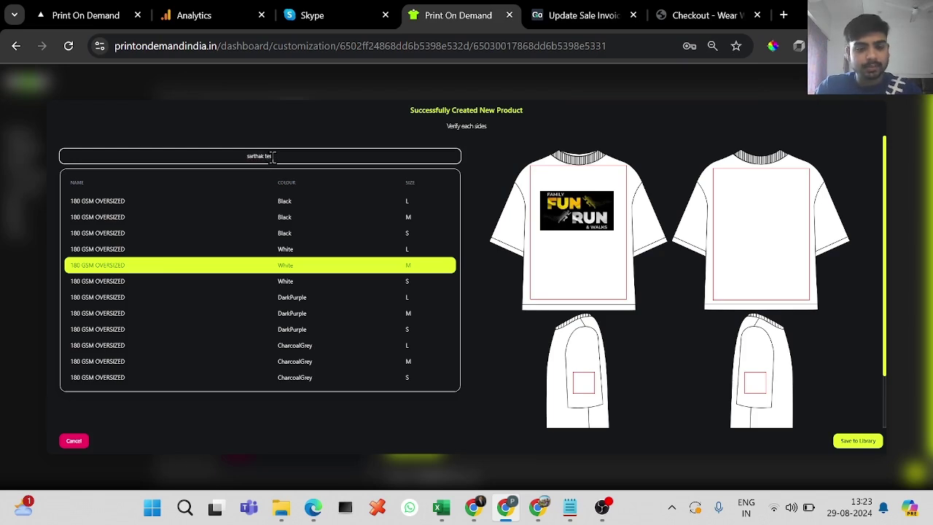
pyautogui.click(862, 441)
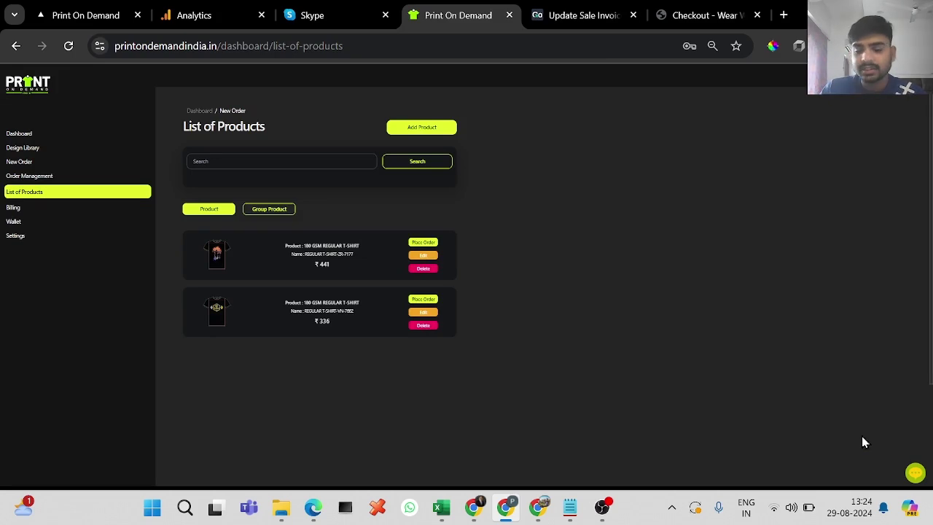
# Step: Restore page zoom to 75% and list the group products to find sarthak_test
pyautogui.hotkey('ctrl', '+')
pyautogui.hotkey('ctrl', '+')
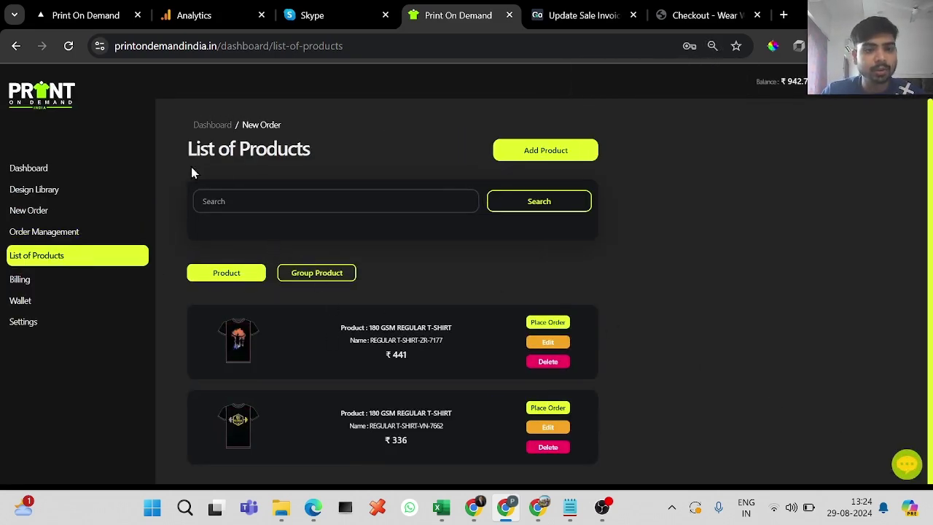
pyautogui.scroll(-1, 368, 292)
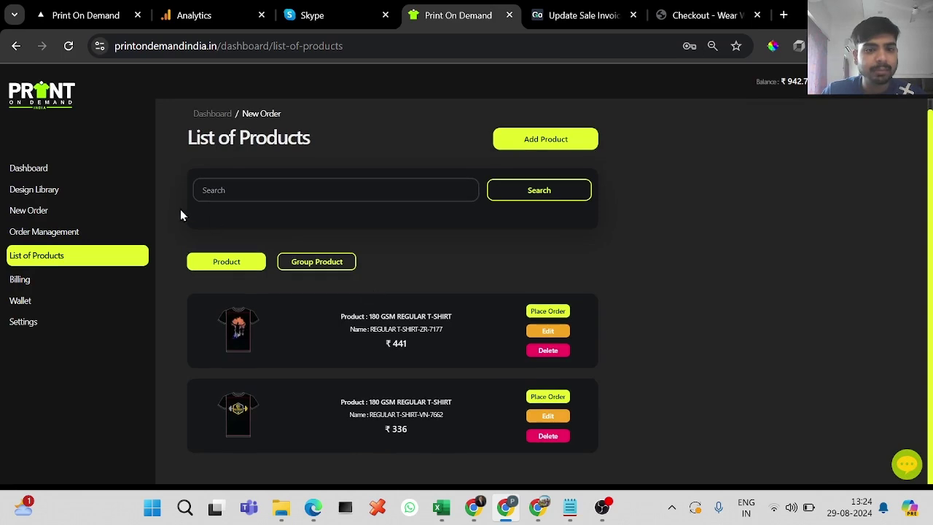
pyautogui.click(322, 268)
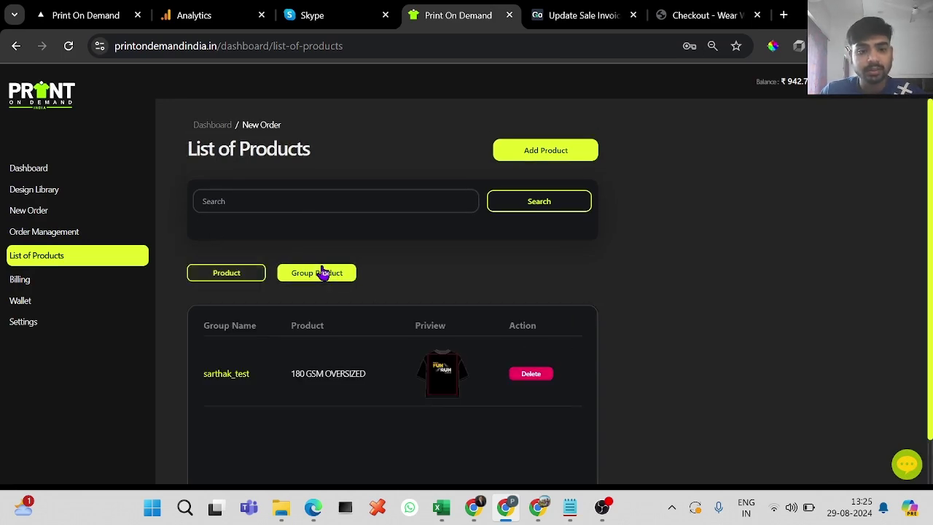
pyautogui.scroll(-1, 366, 405)
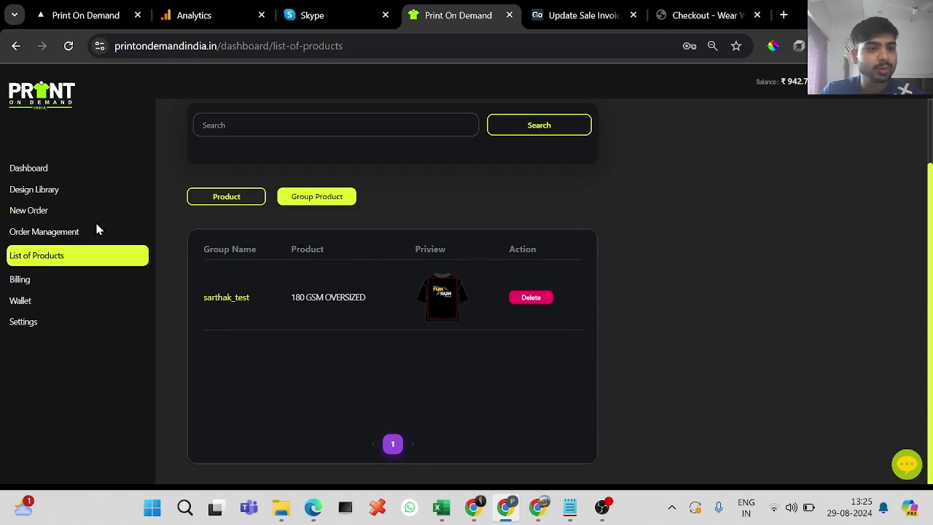
# Step: Open sarthak_test and tick BLACK-L, CHARCOALGREY-L, BLACK-S, BLACK-M and WHITE-S
pyautogui.click(215, 301)
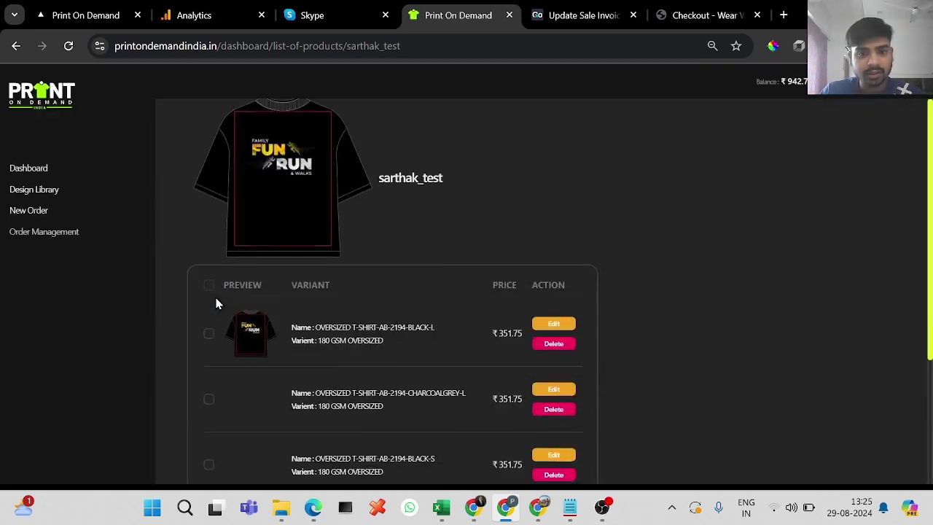
pyautogui.scroll(-1, 217, 304)
pyautogui.click(209, 306)
pyautogui.click(209, 370)
pyautogui.click(208, 441)
pyautogui.scroll(-3, 208, 443)
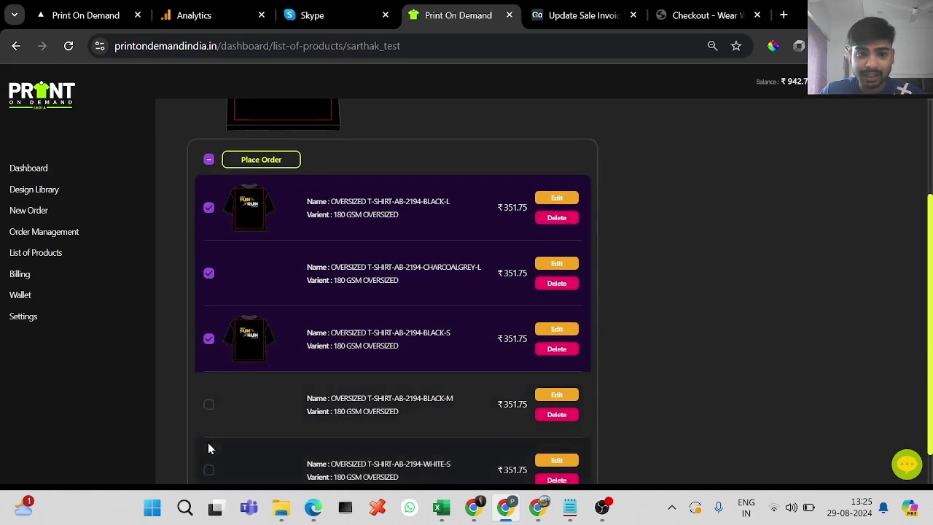
pyautogui.click(208, 406)
pyautogui.click(208, 470)
pyautogui.scroll(-2, 210, 471)
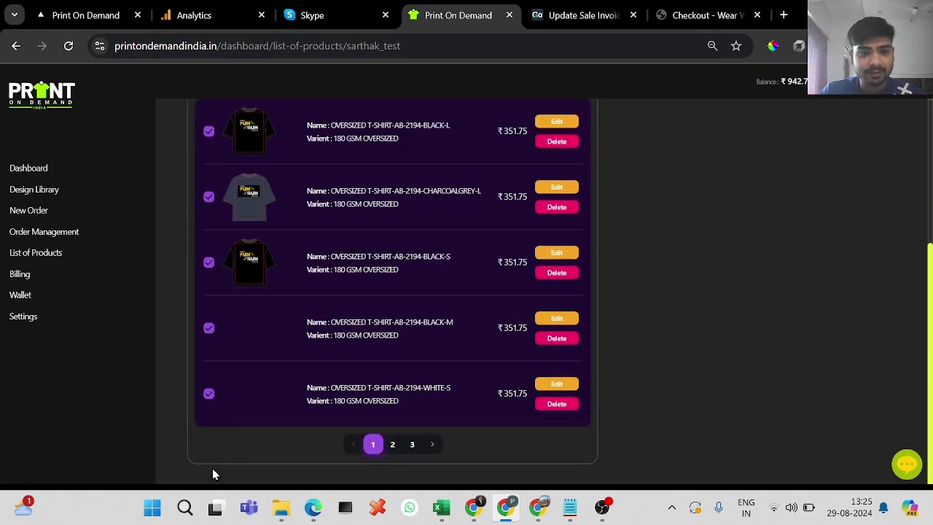
# Step: On the second variants page, tick DARKPURPLE-M and DARKPURPLE-S
pyautogui.click(392, 445)
pyautogui.click(208, 264)
pyautogui.click(207, 197)
pyautogui.scroll(2, 204, 203)
pyautogui.scroll(1, 204, 203)
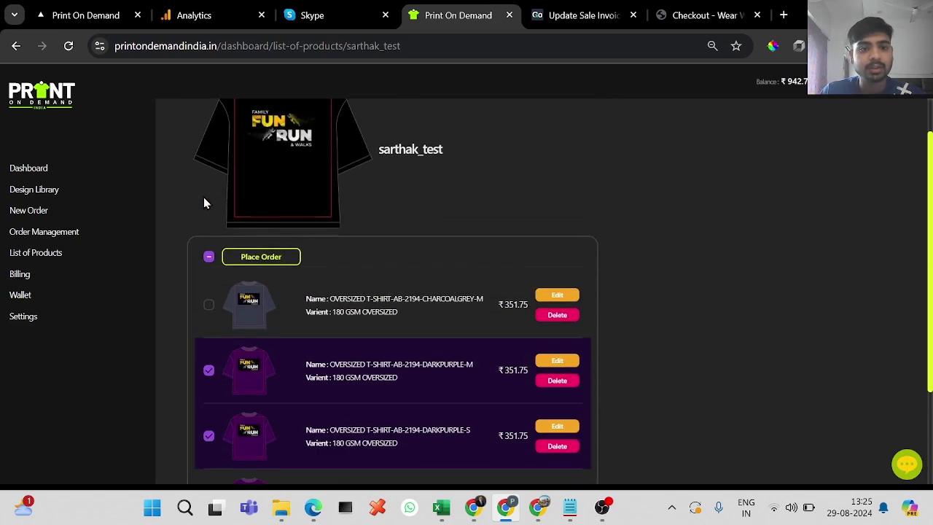
# Step: Place the order and review the seven ₹351.75 Fun Run shirts totalling ₹2462.25
pyautogui.click(262, 255)
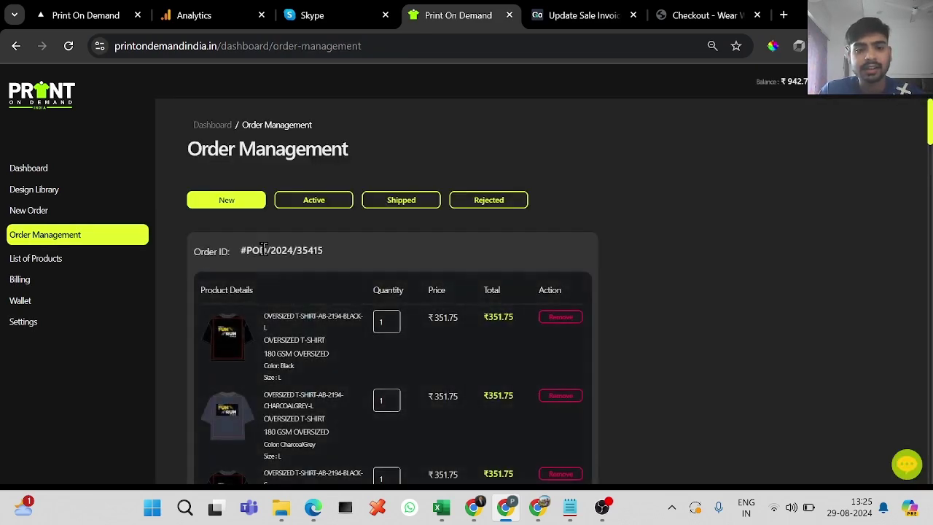
pyautogui.scroll(-4, 410, 369)
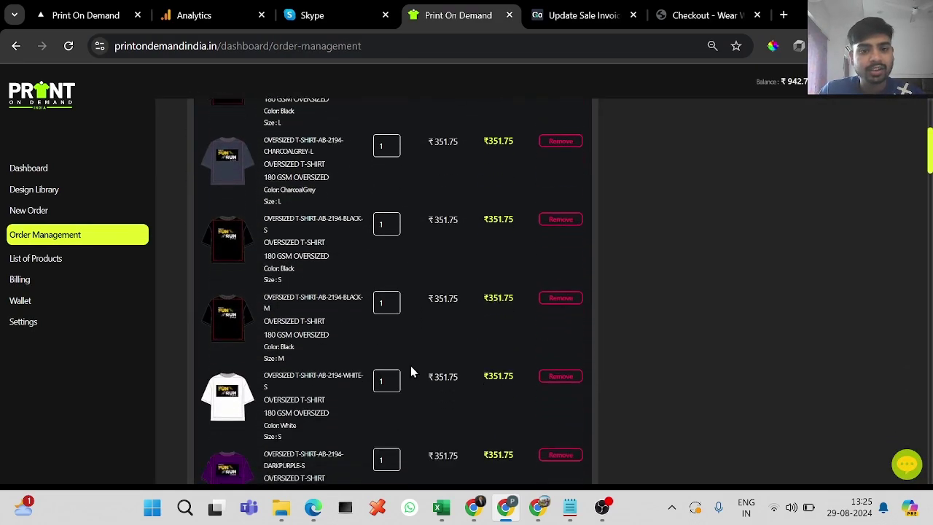
pyautogui.scroll(-3, 335, 377)
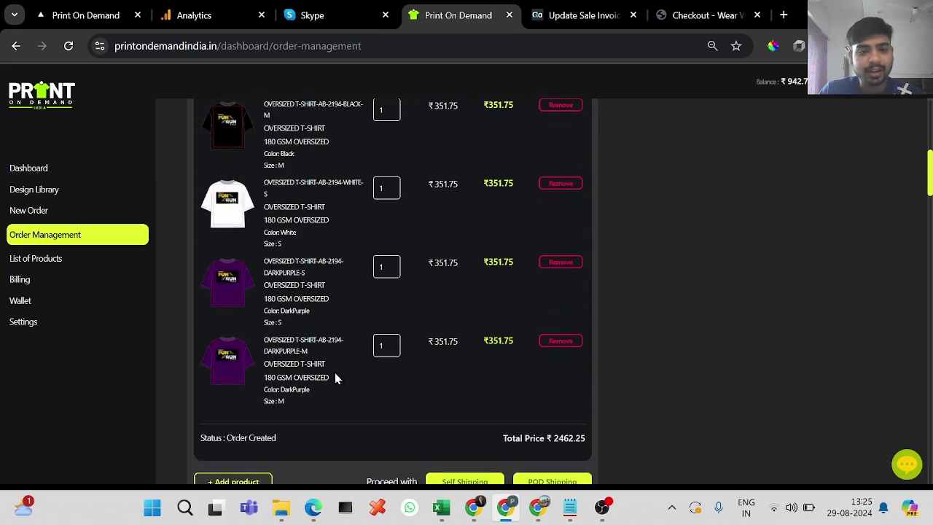
pyautogui.scroll(-1, 335, 377)
pyautogui.scroll(5, 335, 377)
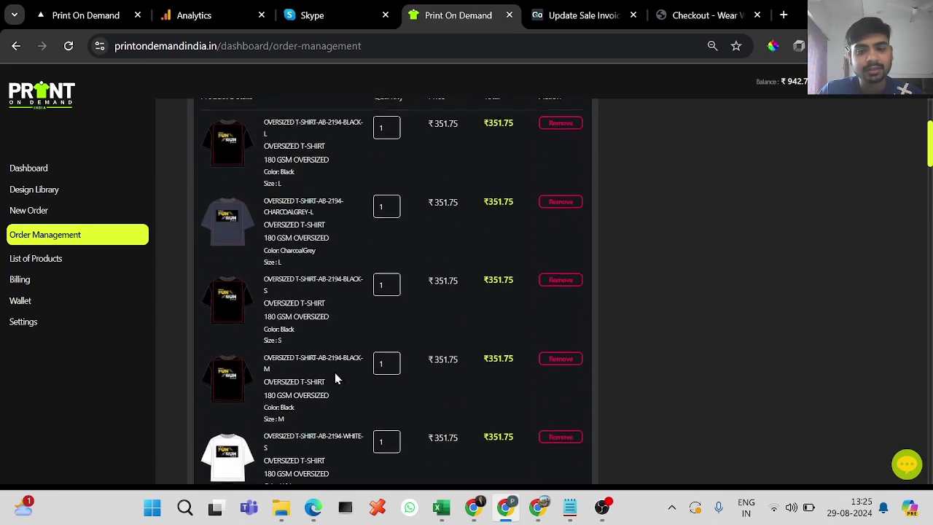
pyautogui.scroll(3, 335, 377)
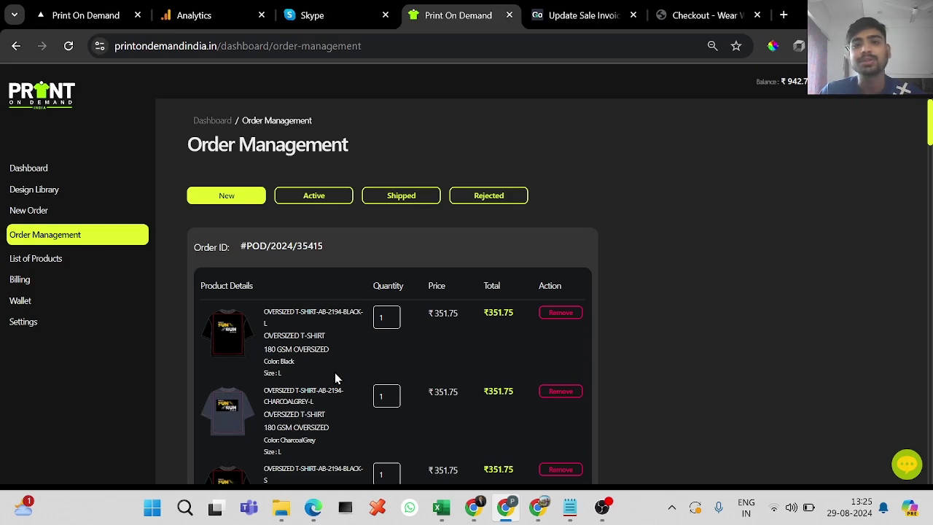